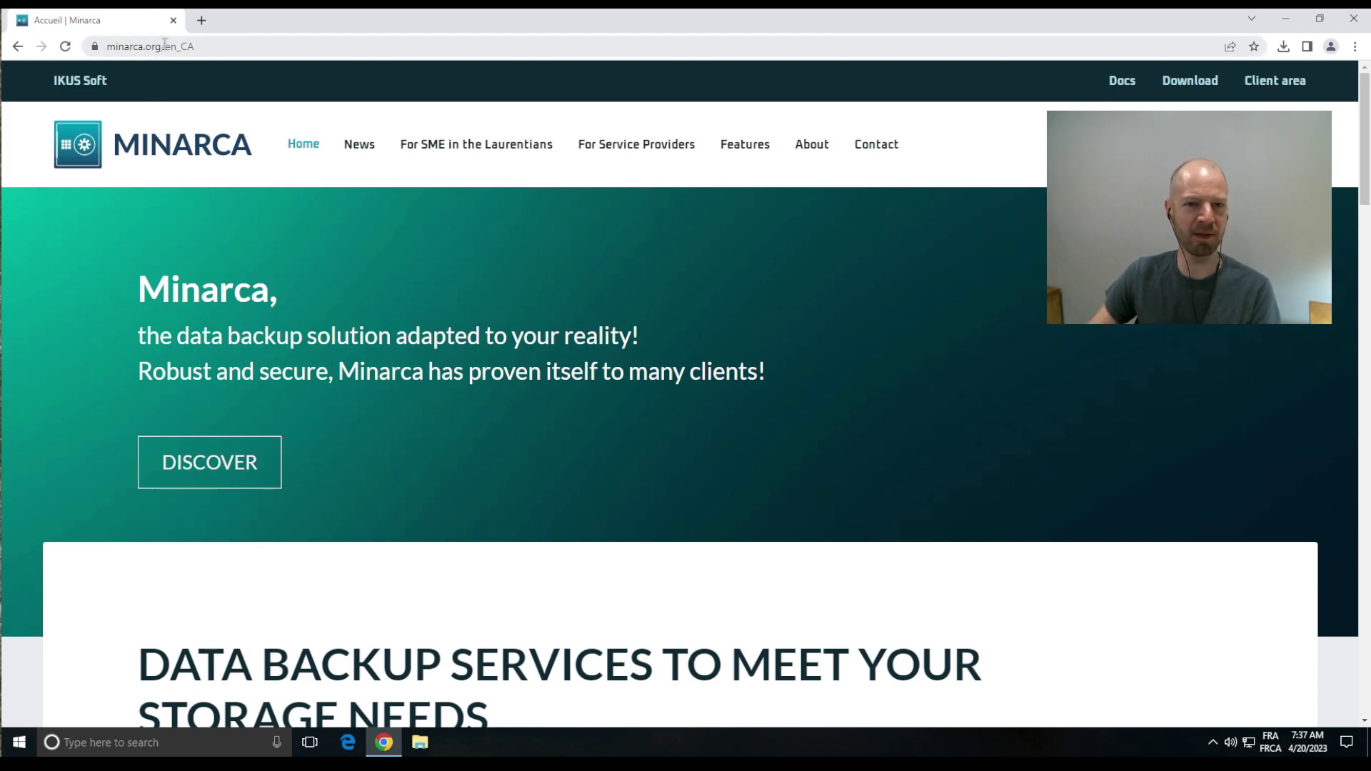
Step: From the Download page's Windows section, download minarca-client_4.4.1 (1).exe (23.4 MB)
left_click(1187, 84)
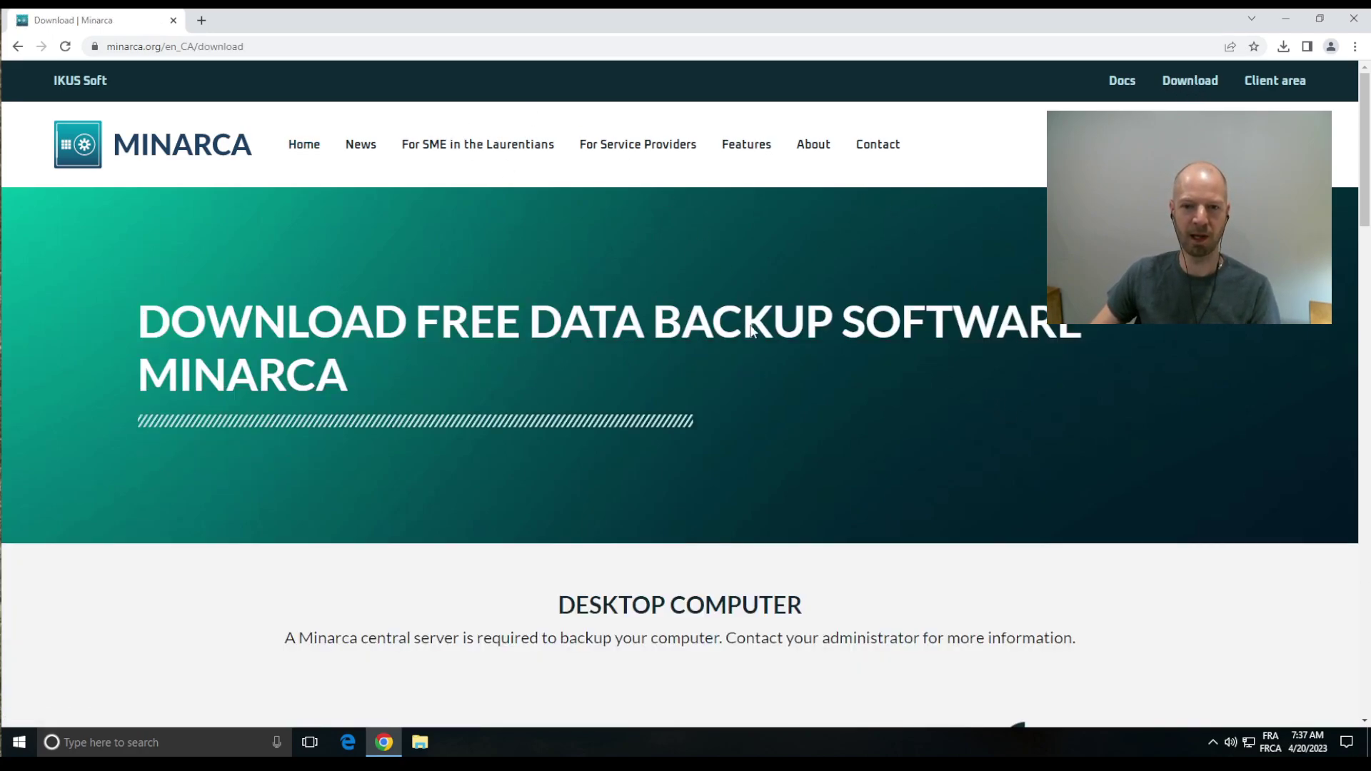
scroll(738, 290, "down", 6)
scroll(727, 245, "down", 1)
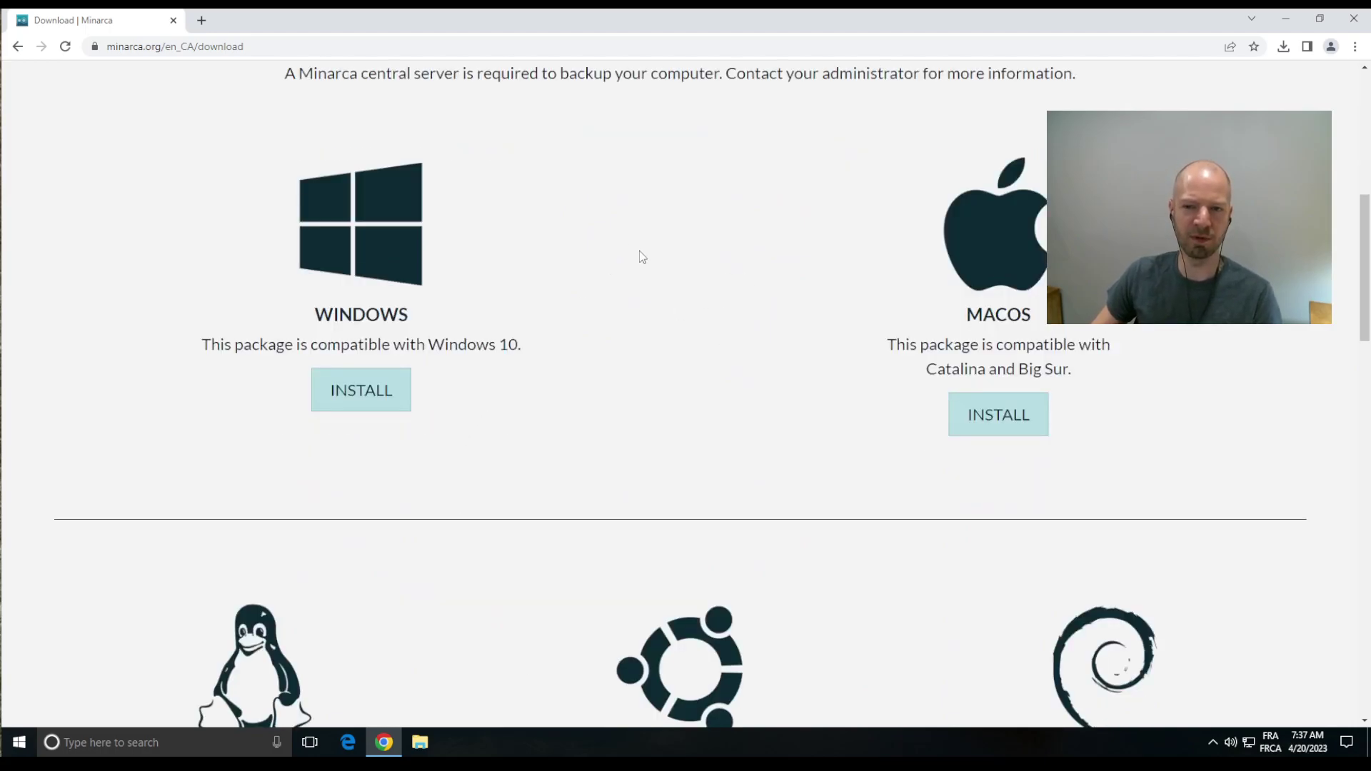
scroll(637, 271, "down", 1)
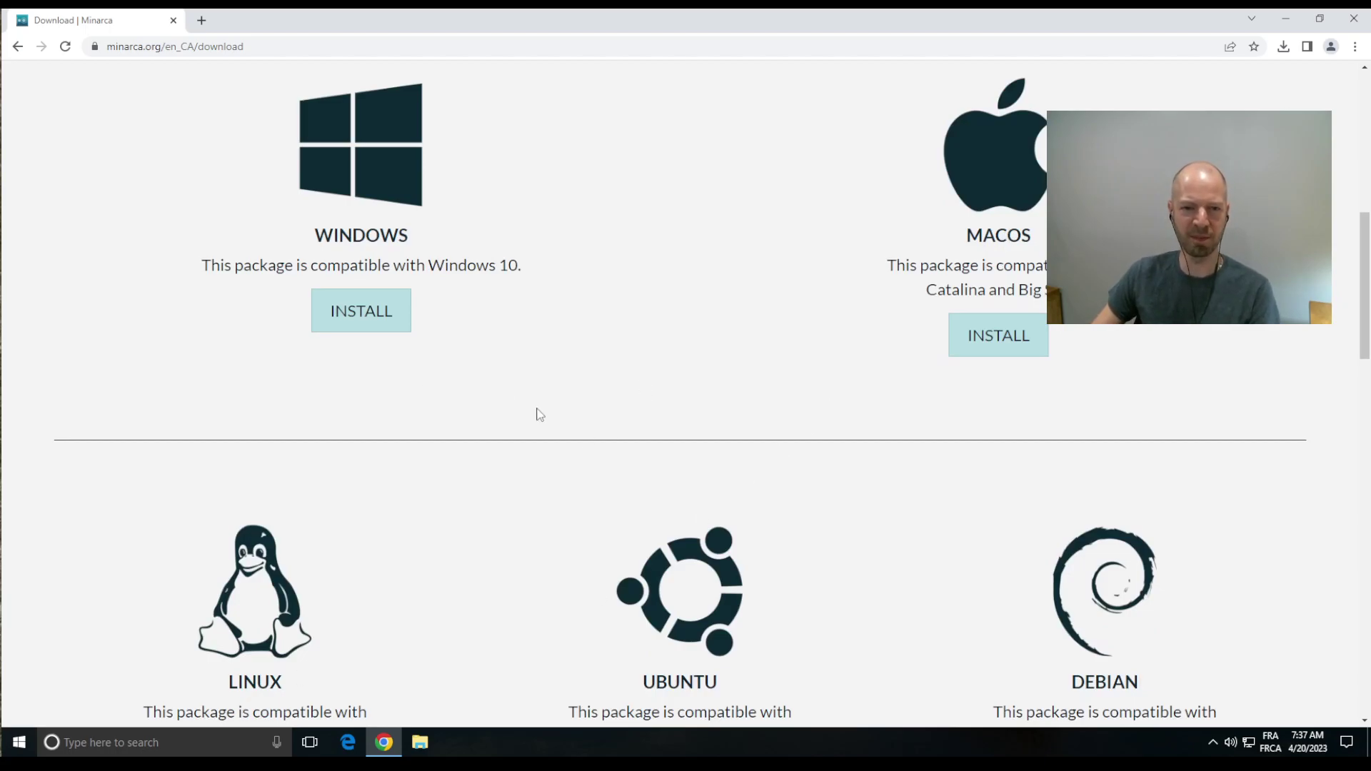
scroll(538, 413, "up", 2)
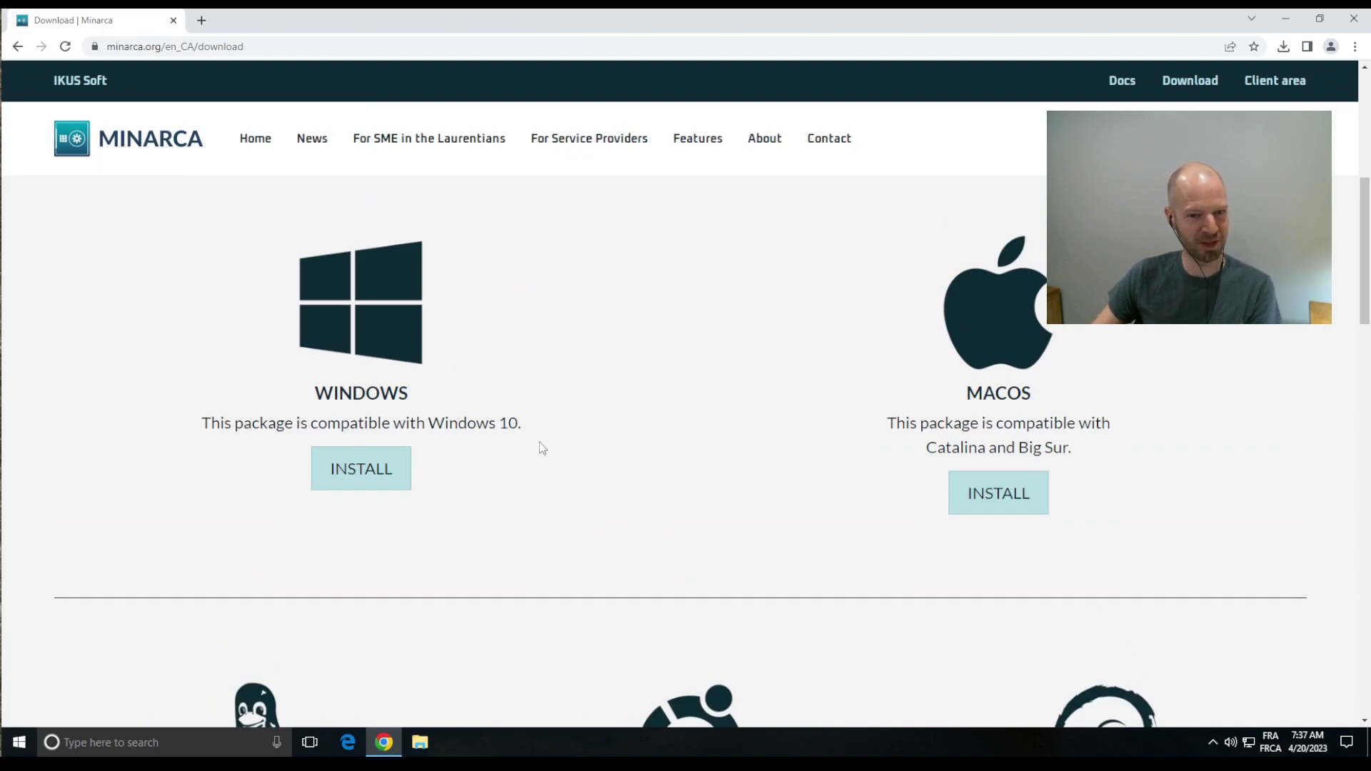
left_click(363, 481)
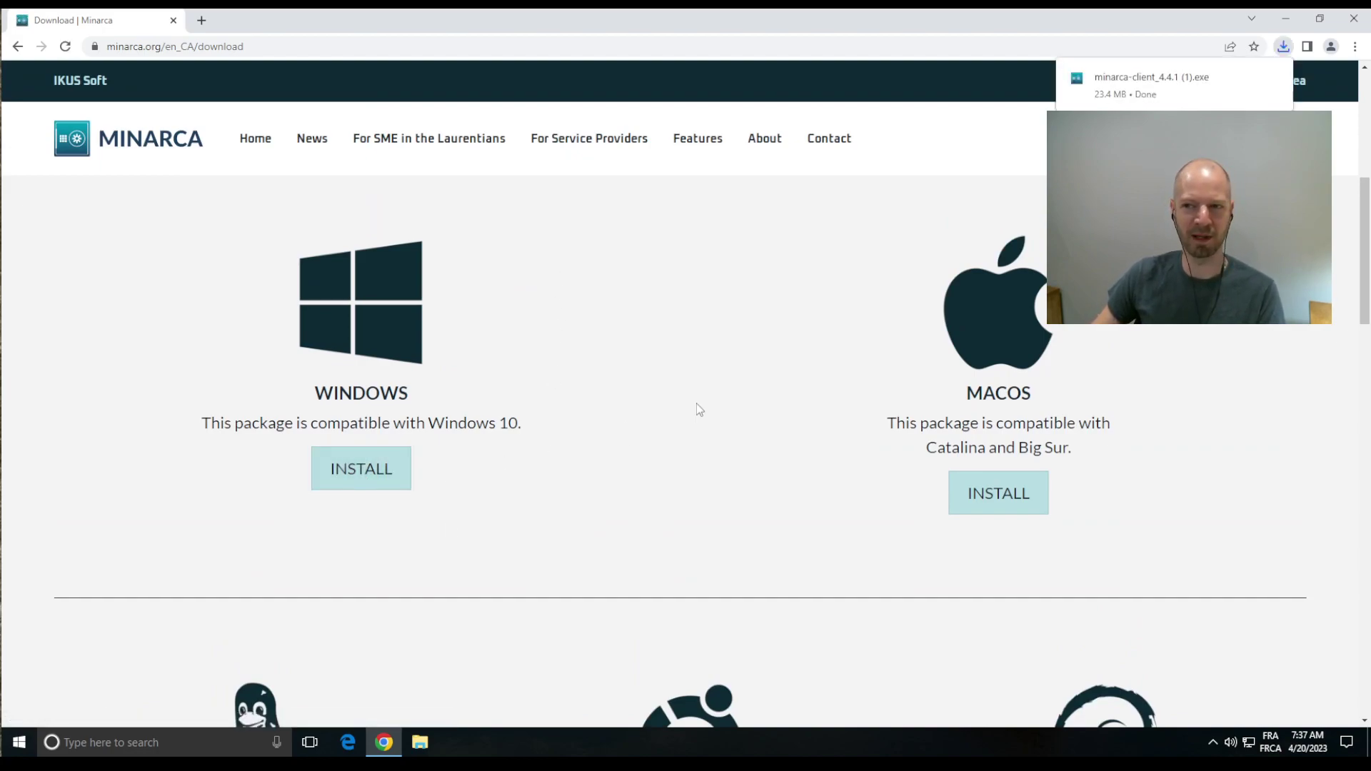
Step: Run the downloaded installer, allow it in UAC, accept the license, and install to C:\Program Files\Minarca
left_click(1138, 80)
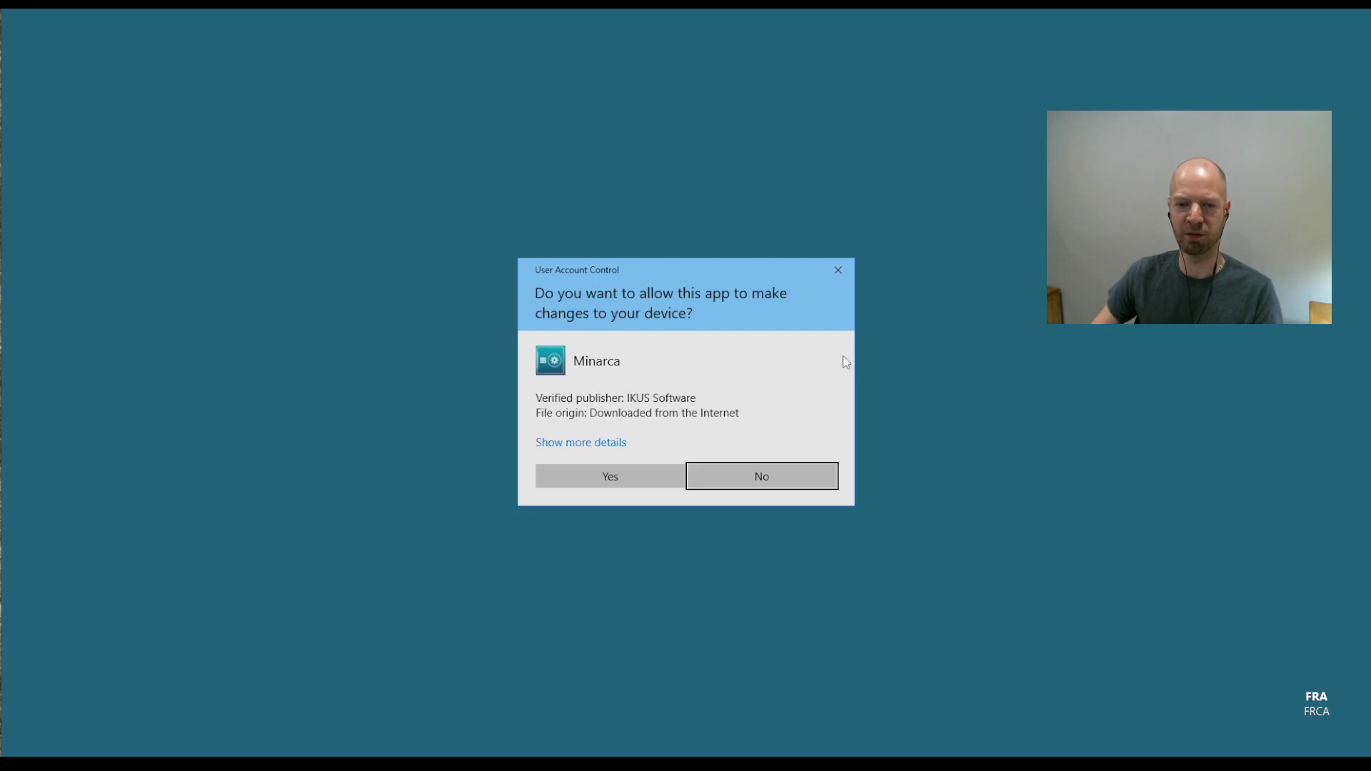
left_click(604, 478)
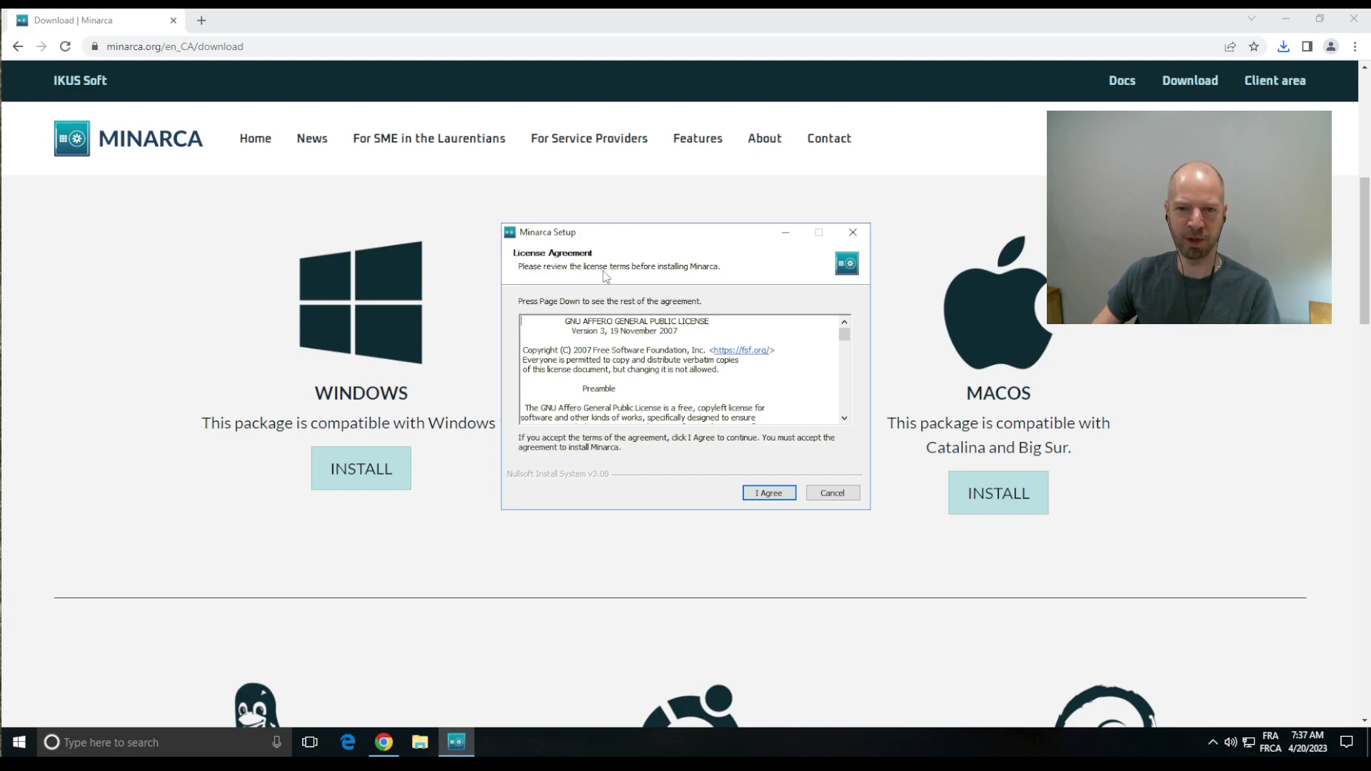
left_click(766, 494)
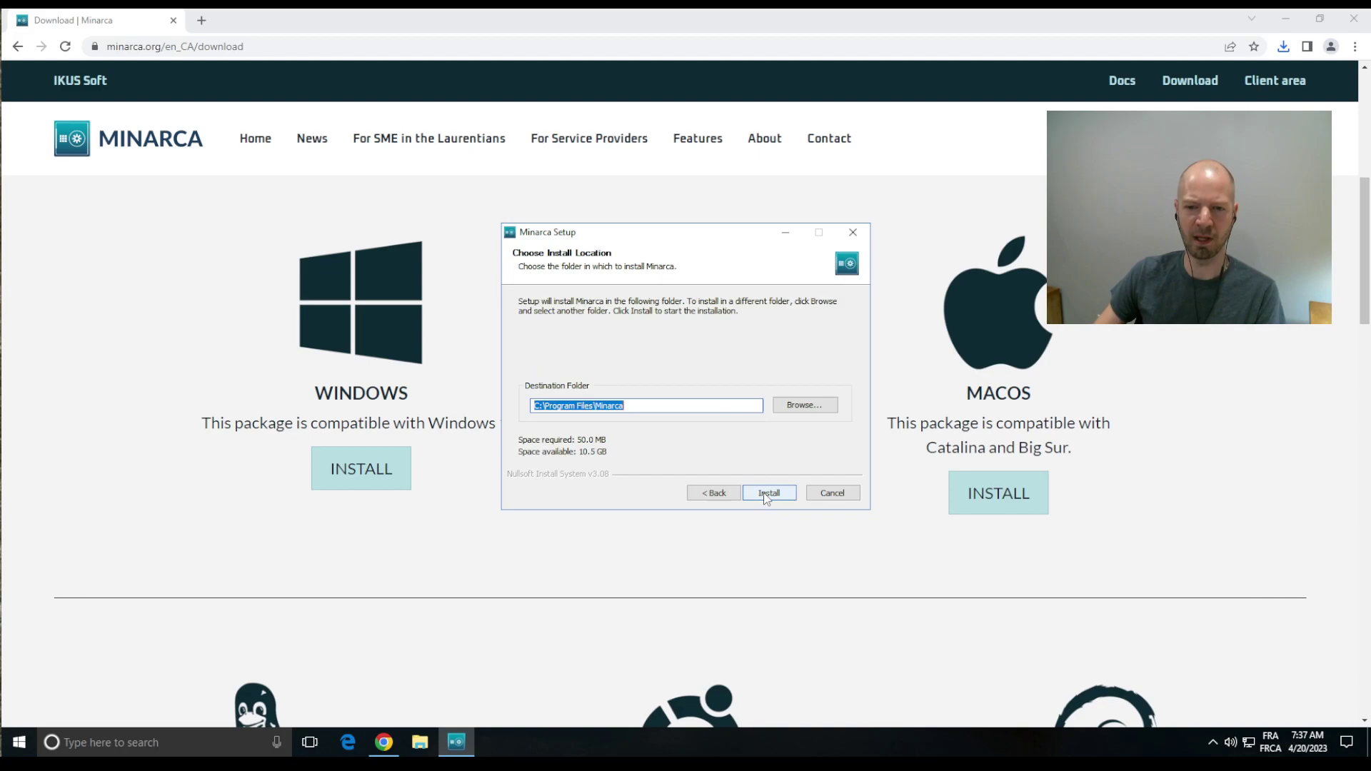
left_click(767, 494)
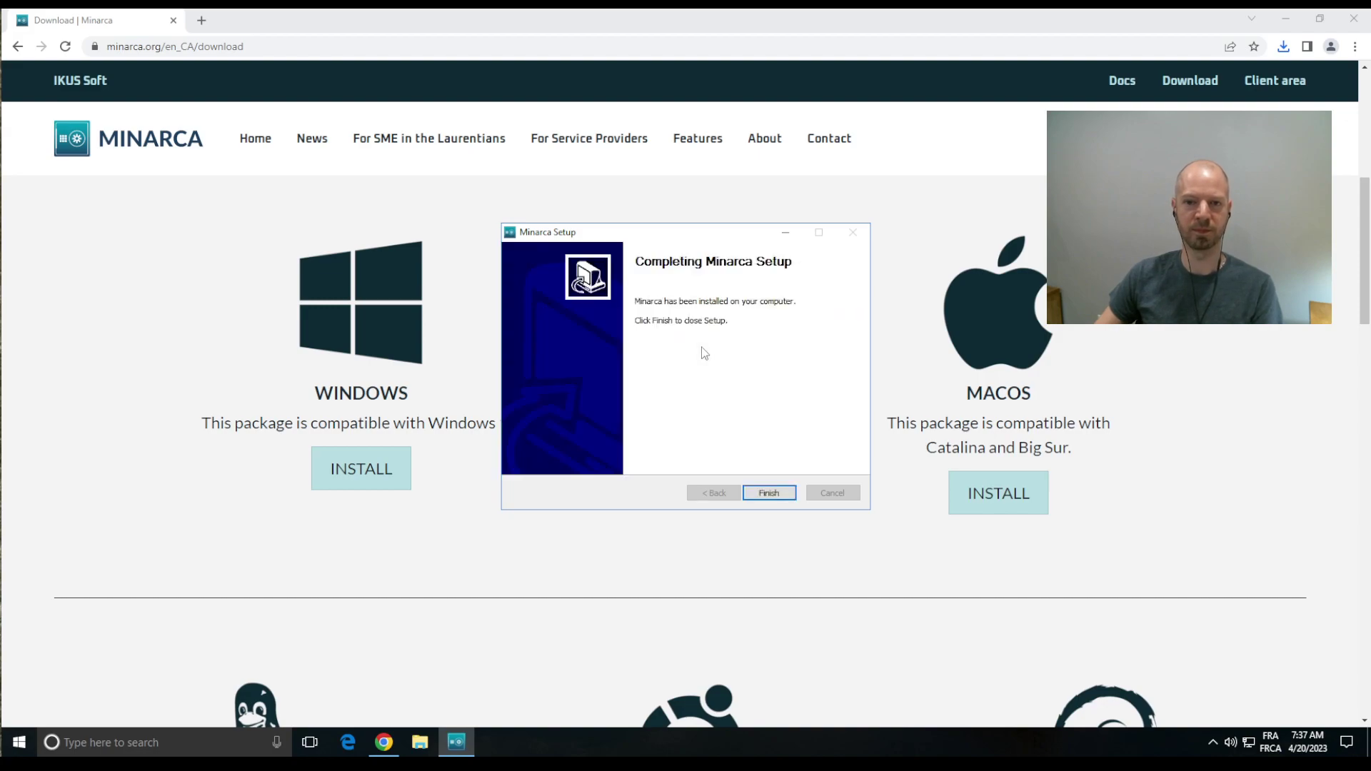
Step: Close the finished installer, minimise Chrome, and launch Minarca Backup from its desktop shortcut
left_click(769, 493)
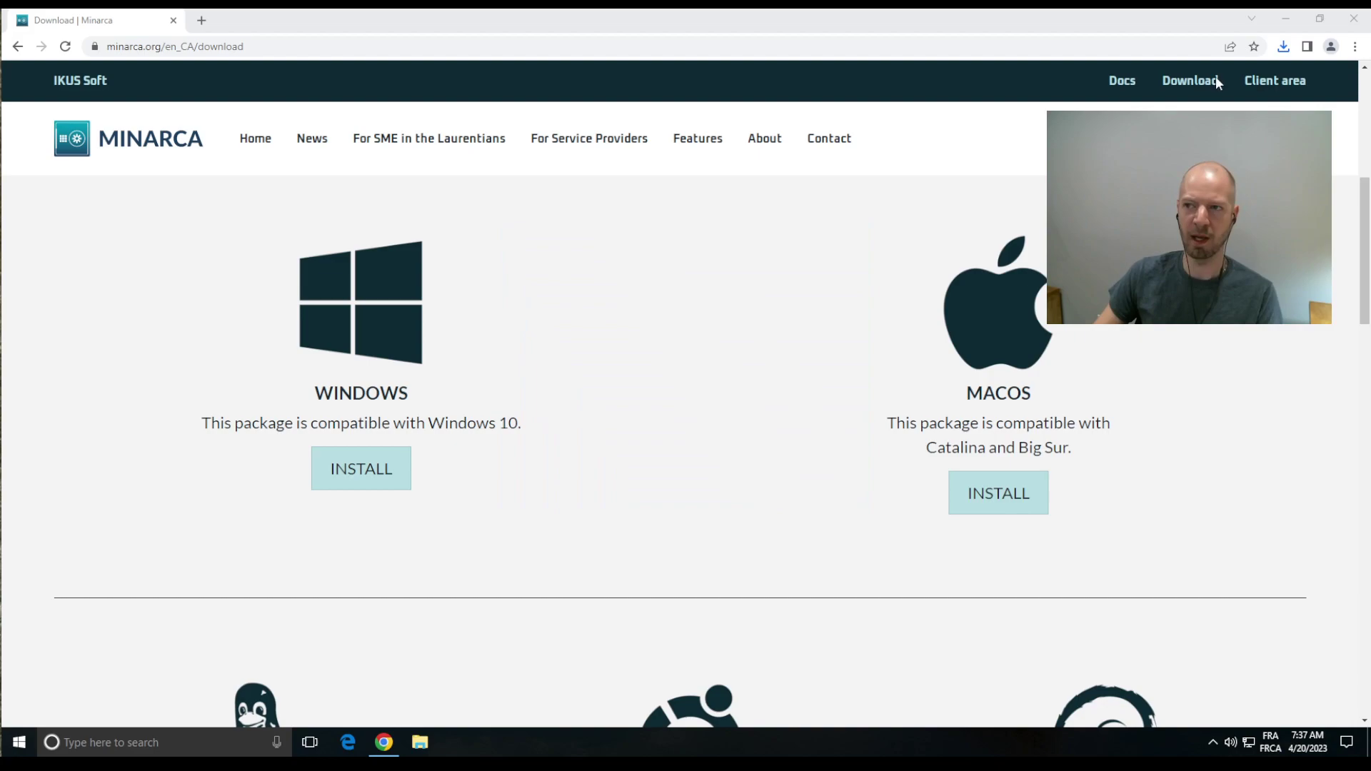
left_click(1287, 24)
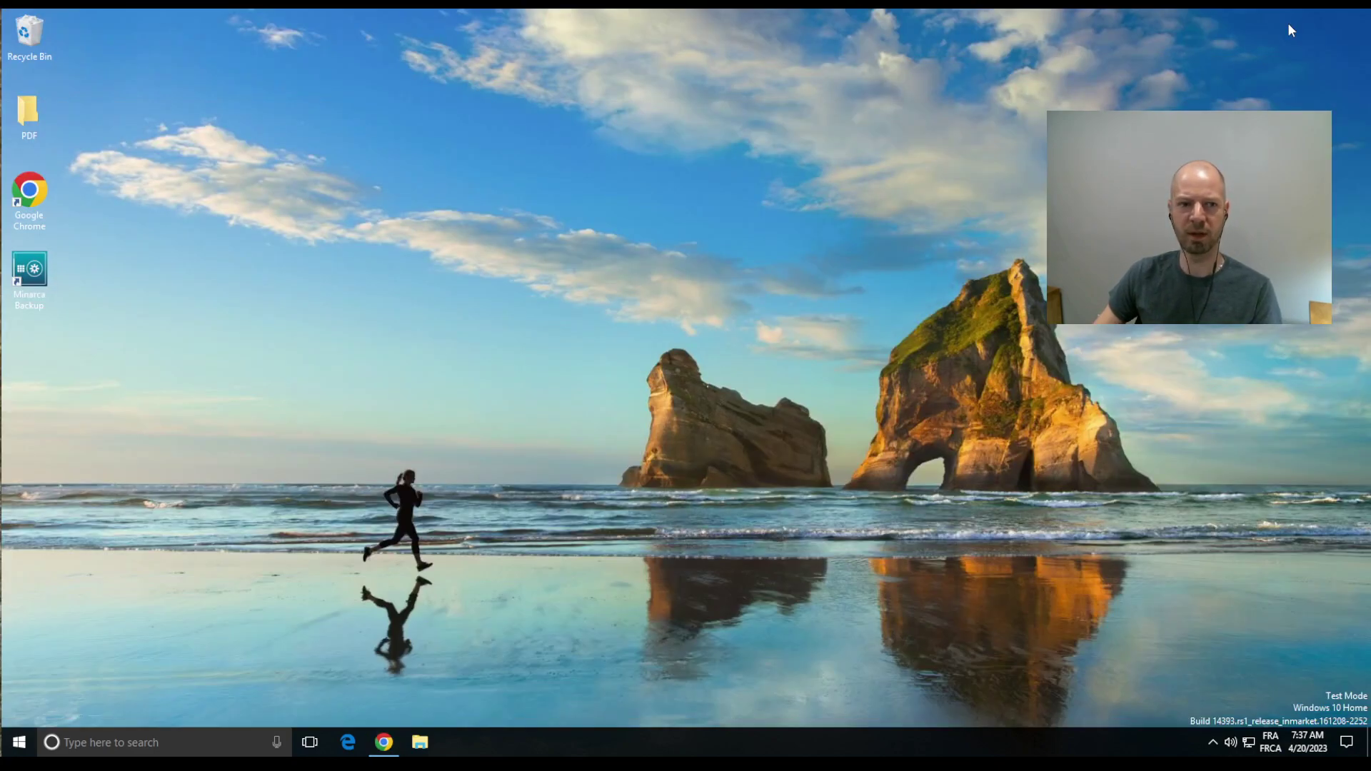
double_click(30, 279)
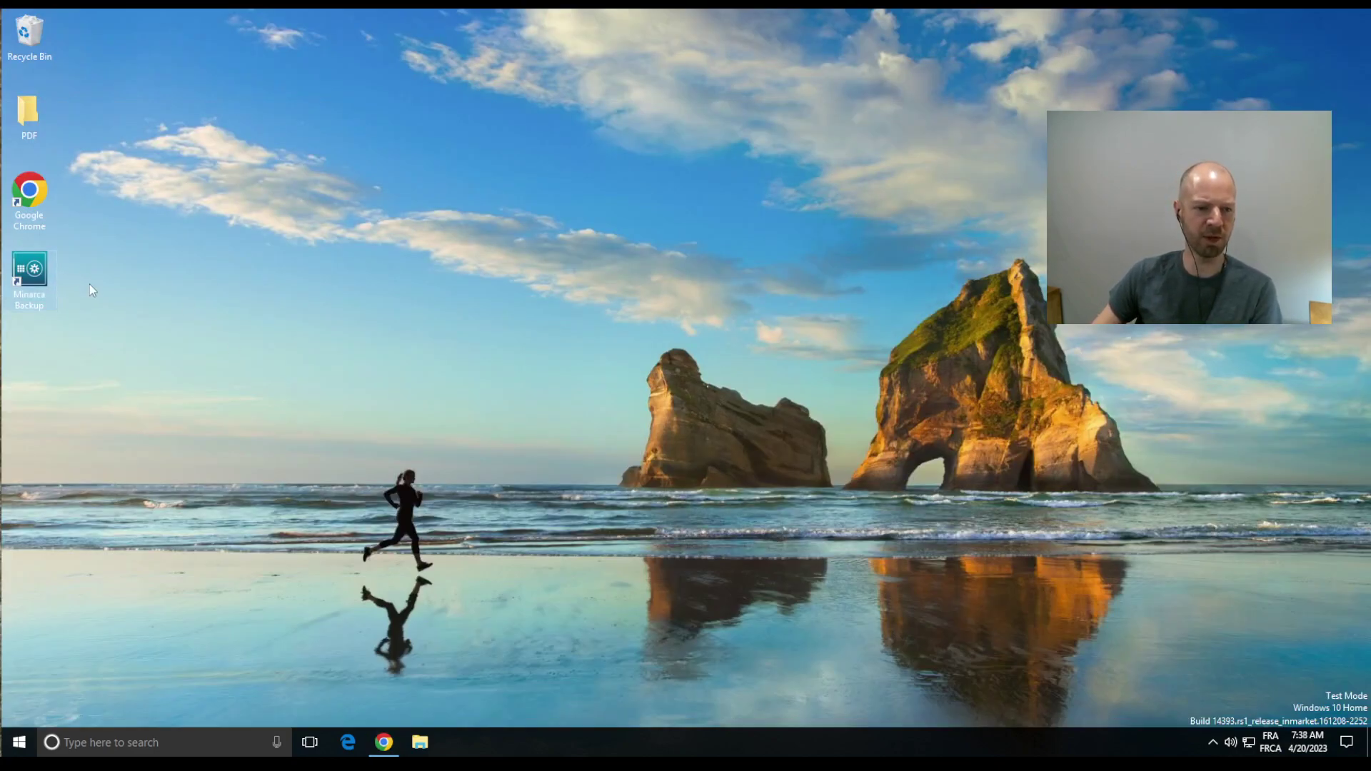
left_click(19, 743)
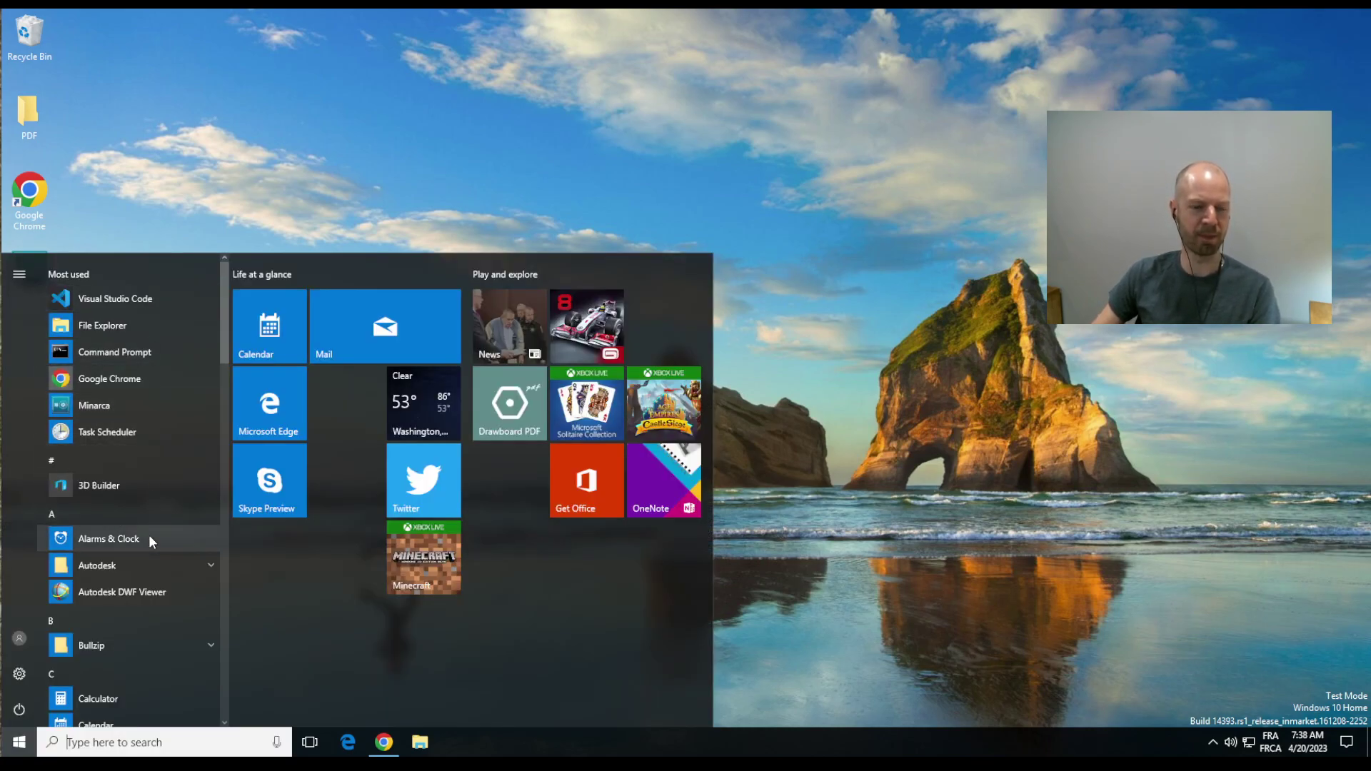
key("Escape")
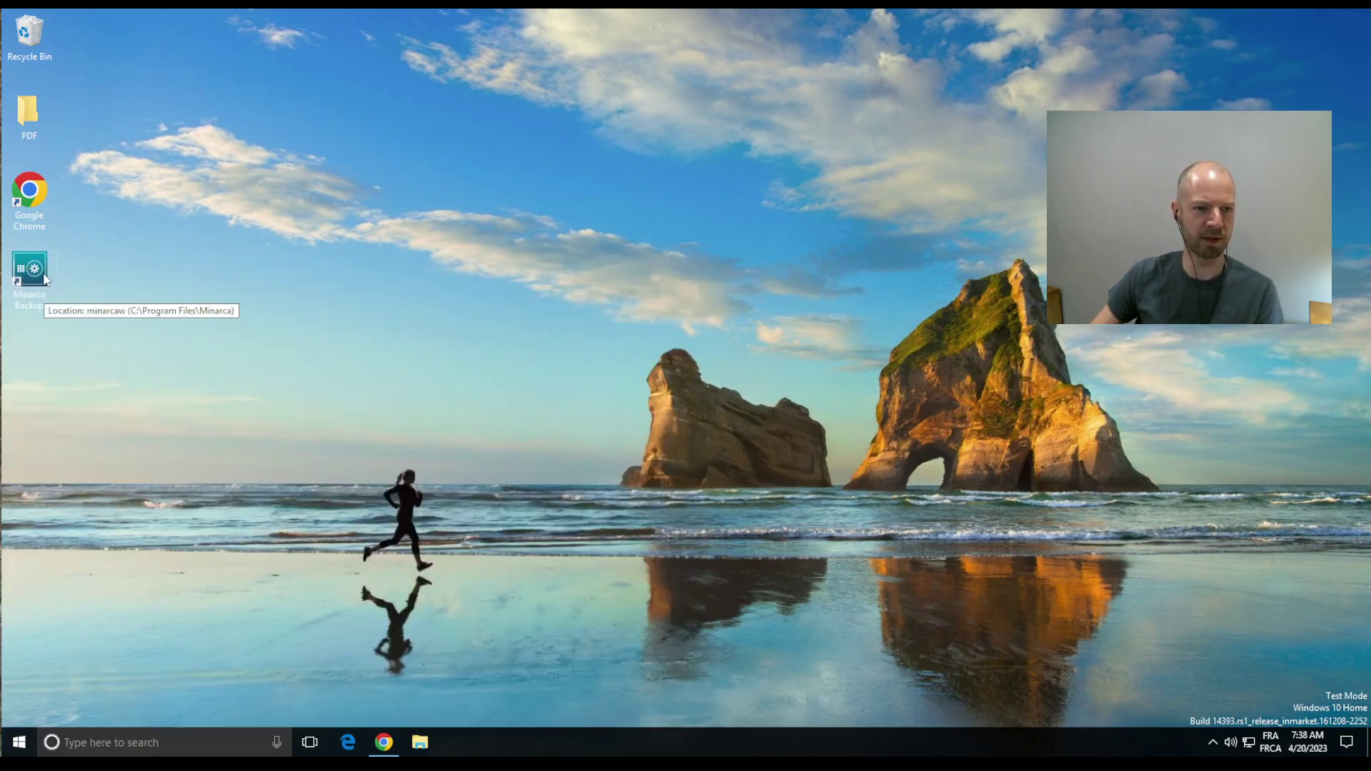
double_click(44, 278)
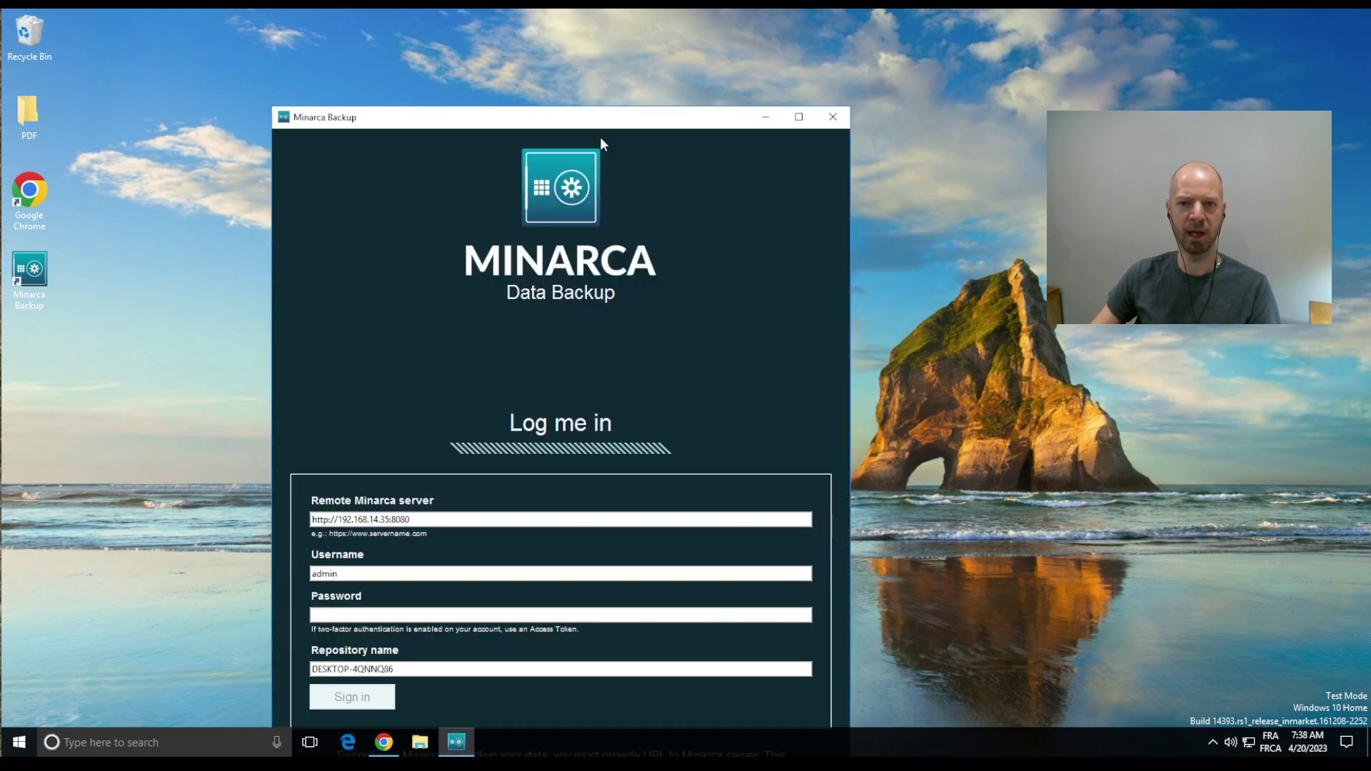
left_click_drag(632, 116, 692, 33)
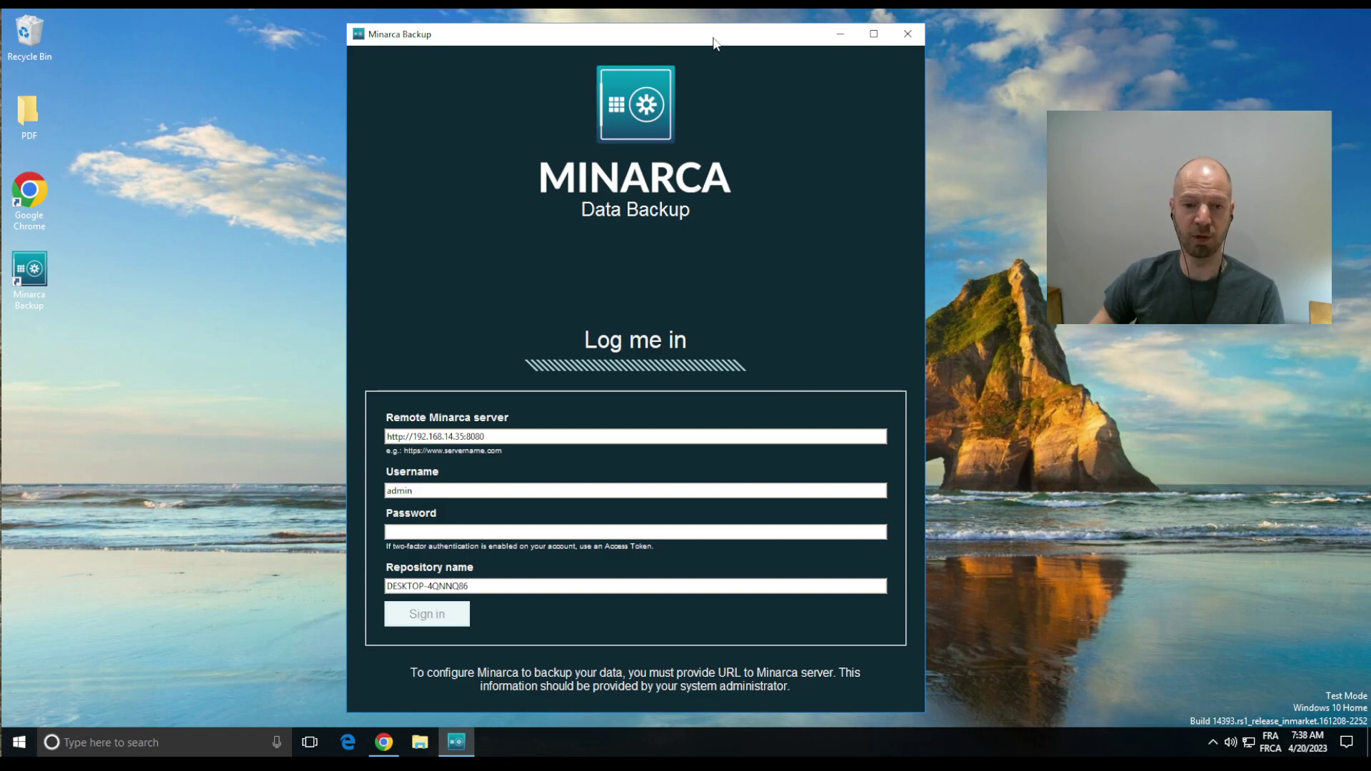
left_click_drag(491, 437, 388, 430)
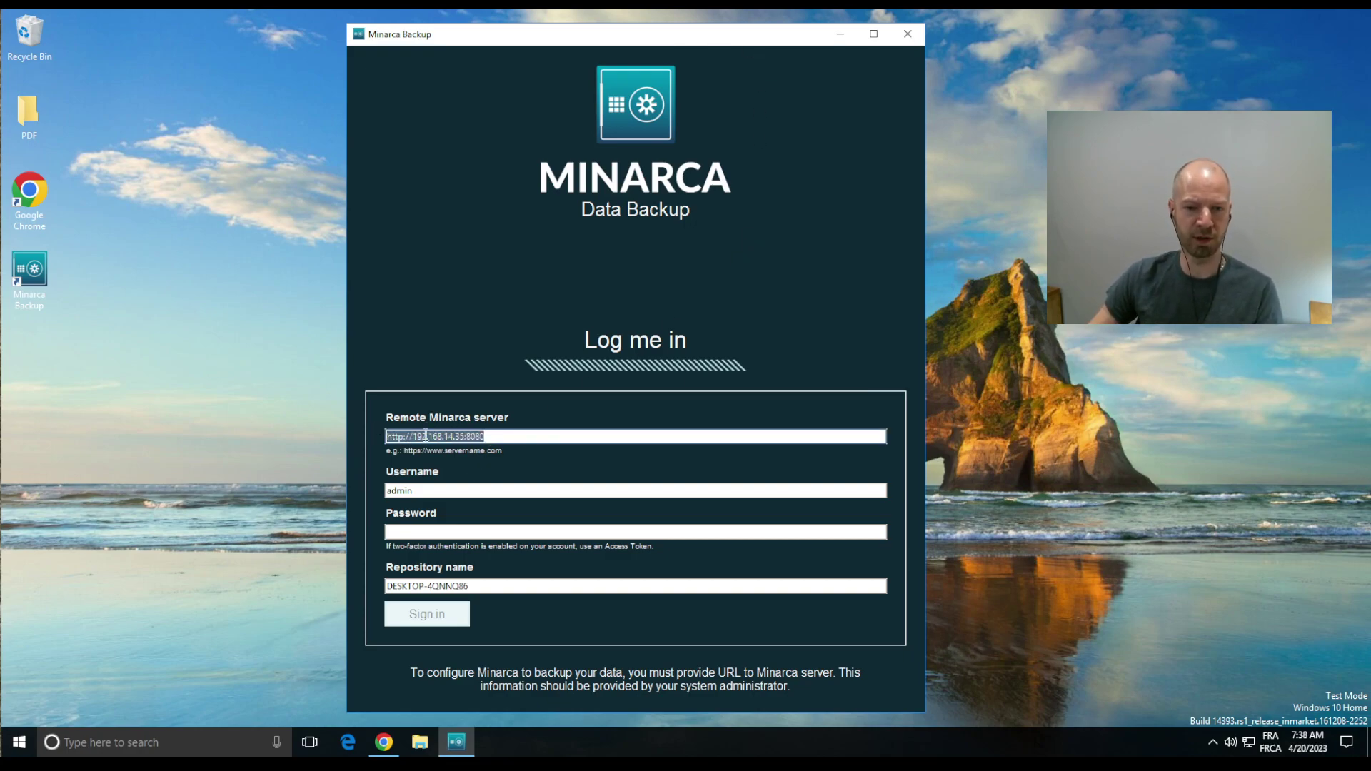
left_click(535, 437)
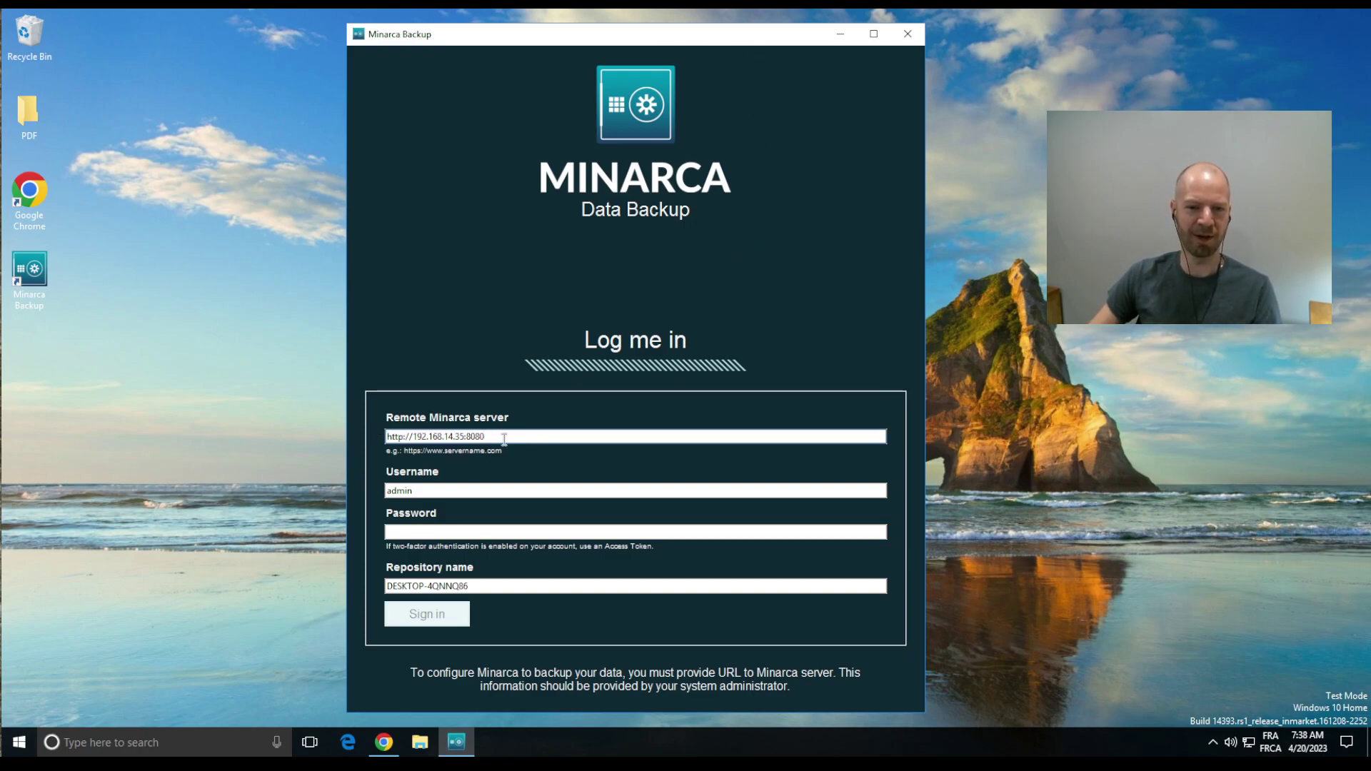
key("ctrl+a")
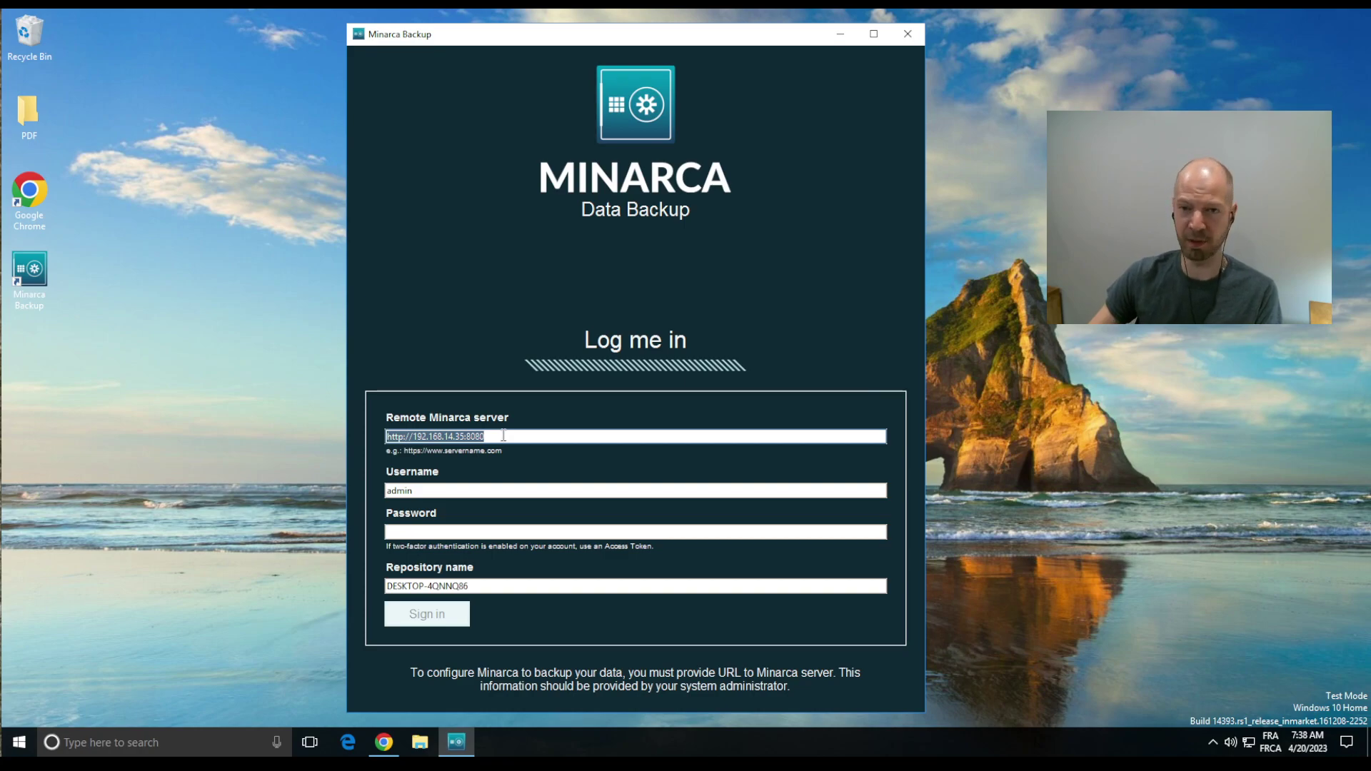
left_click(503, 435)
left_click_drag(412, 436, 500, 438)
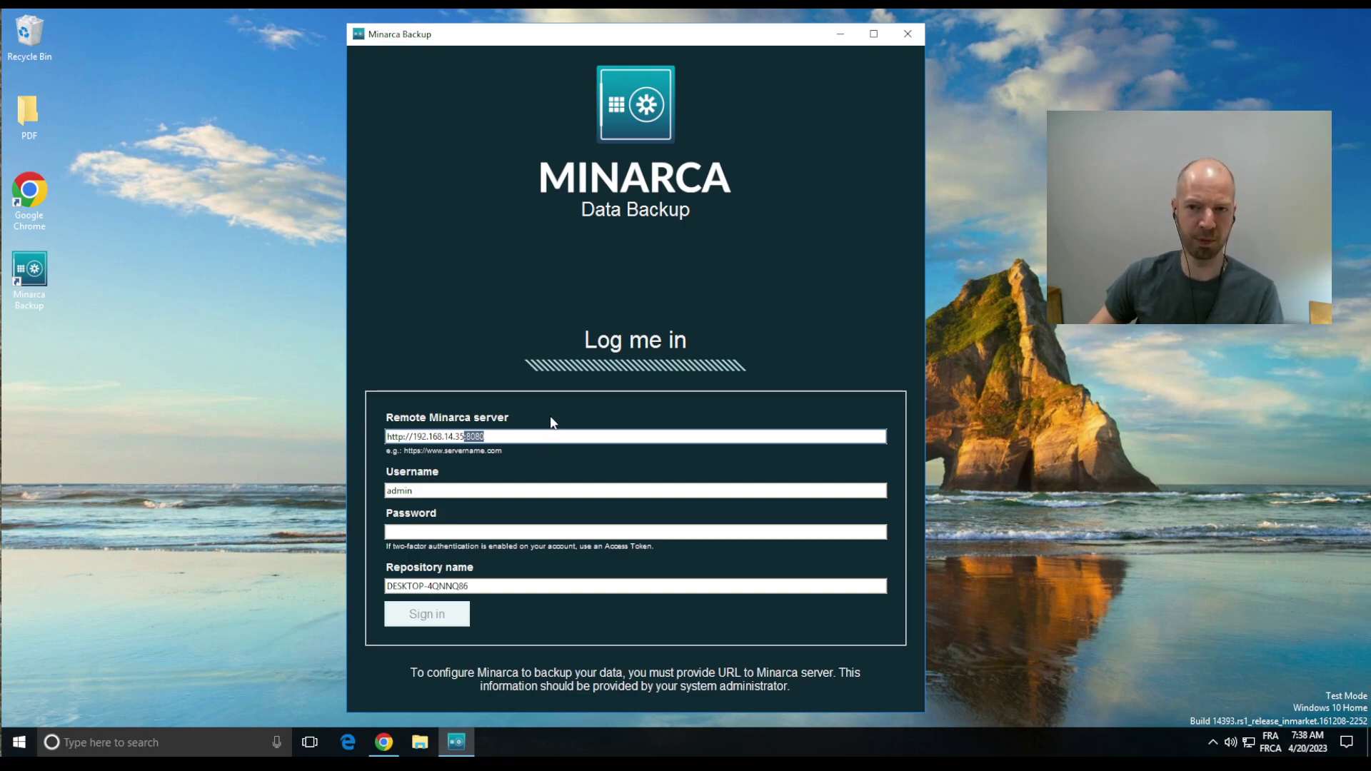
left_click(499, 437)
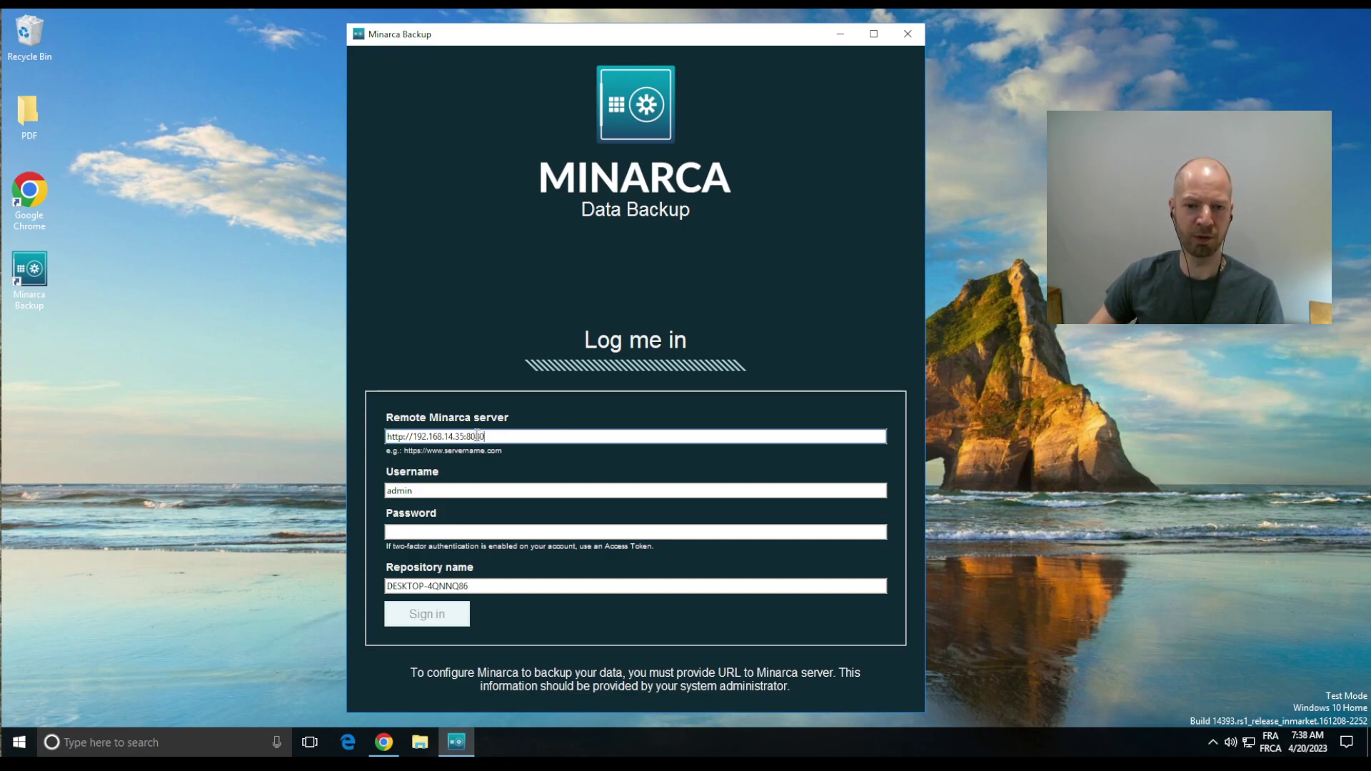
left_click_drag(467, 432, 494, 436)
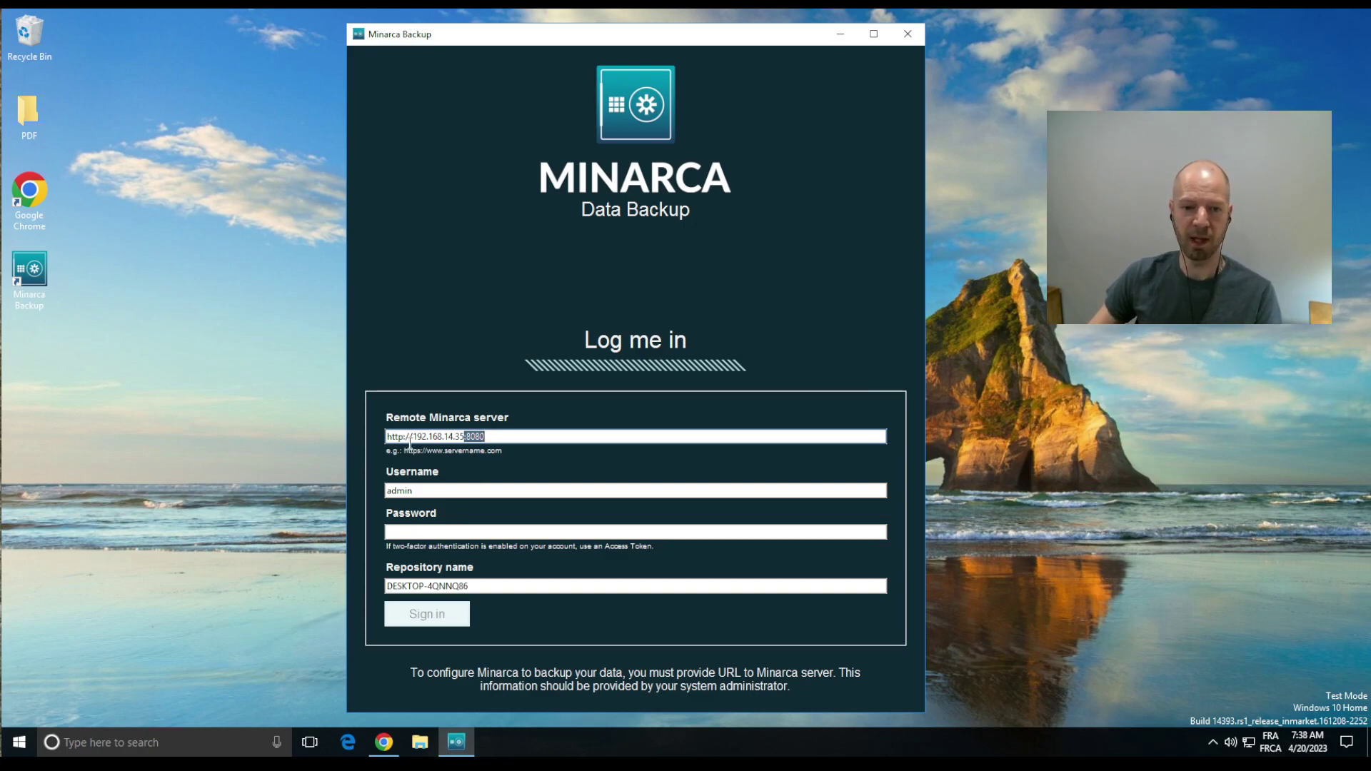
Step: Enter the account password in the login form's Password field
left_click(426, 490)
left_click(443, 531)
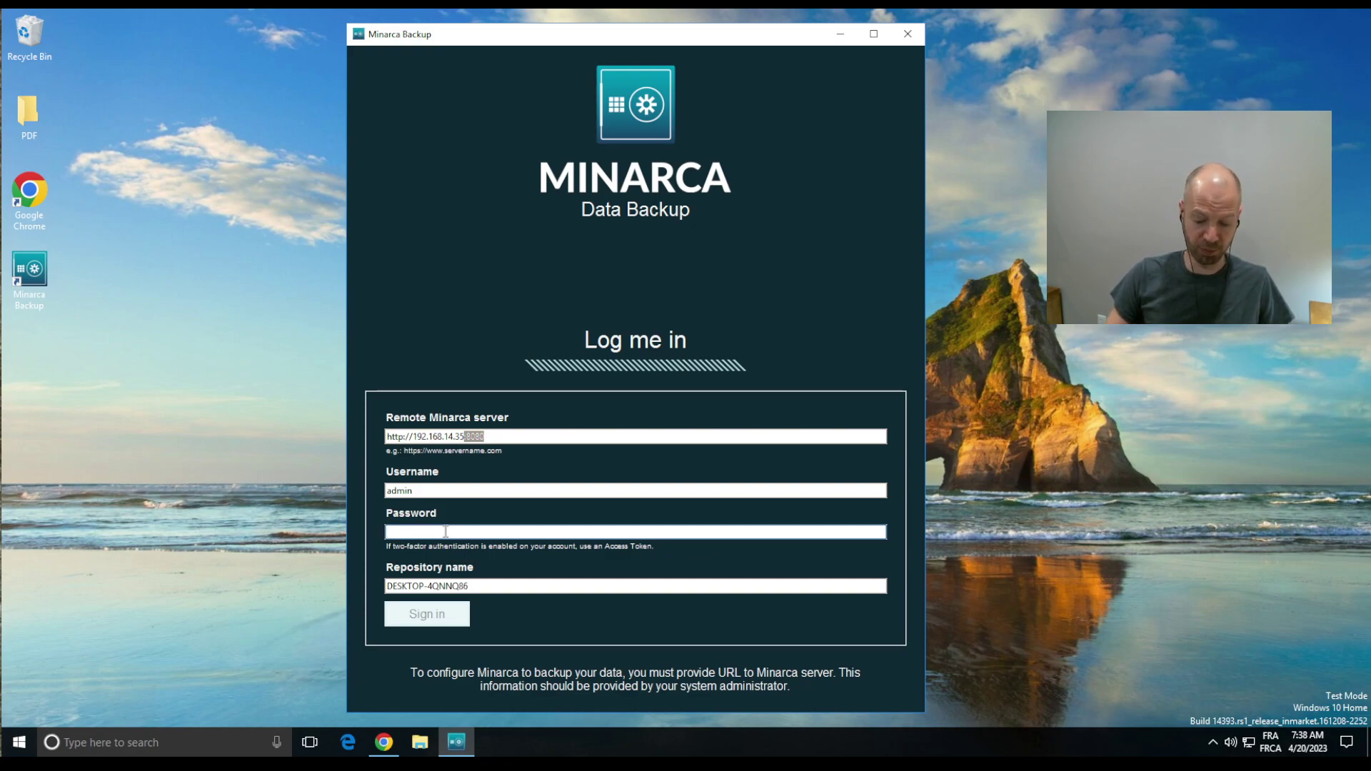
type("********")
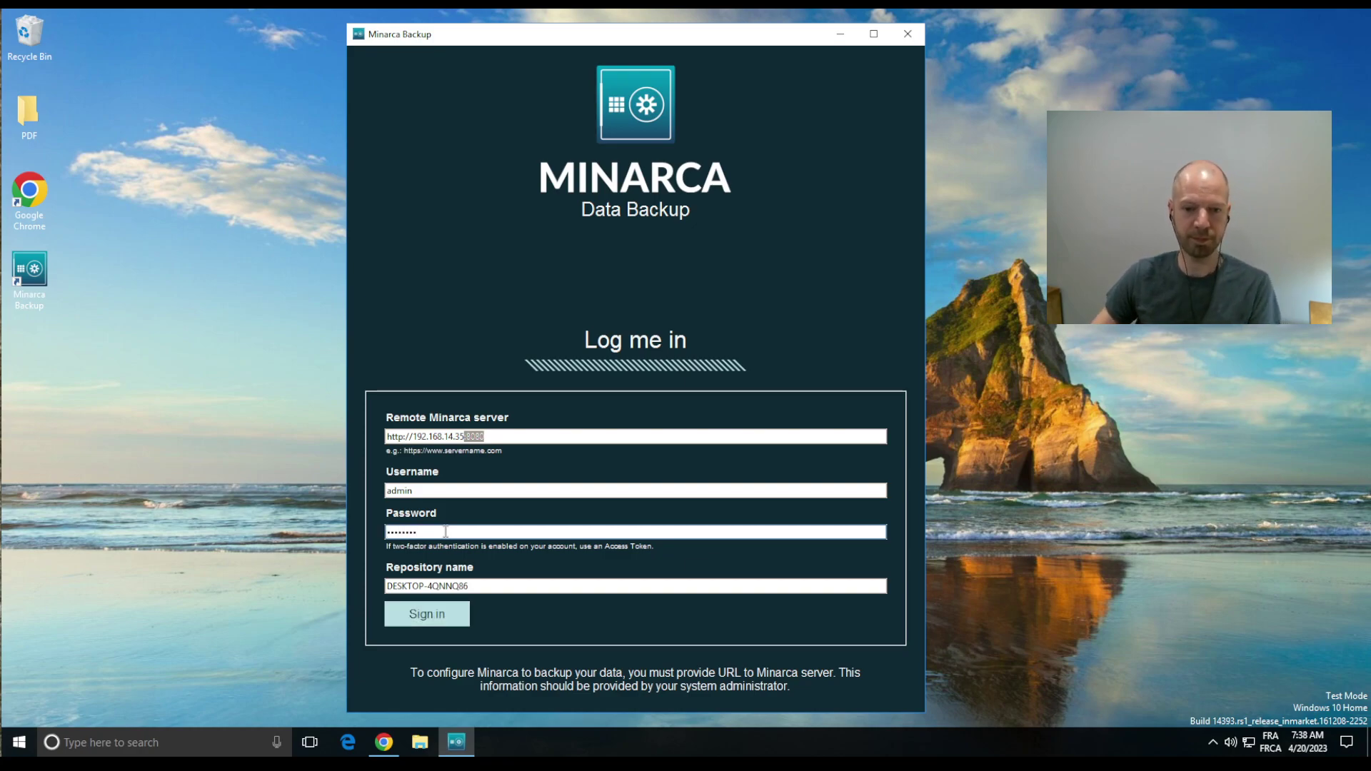
Step: Check the repository name DESKTOP-4QNNQ86 in the Repository name field
left_click(519, 584)
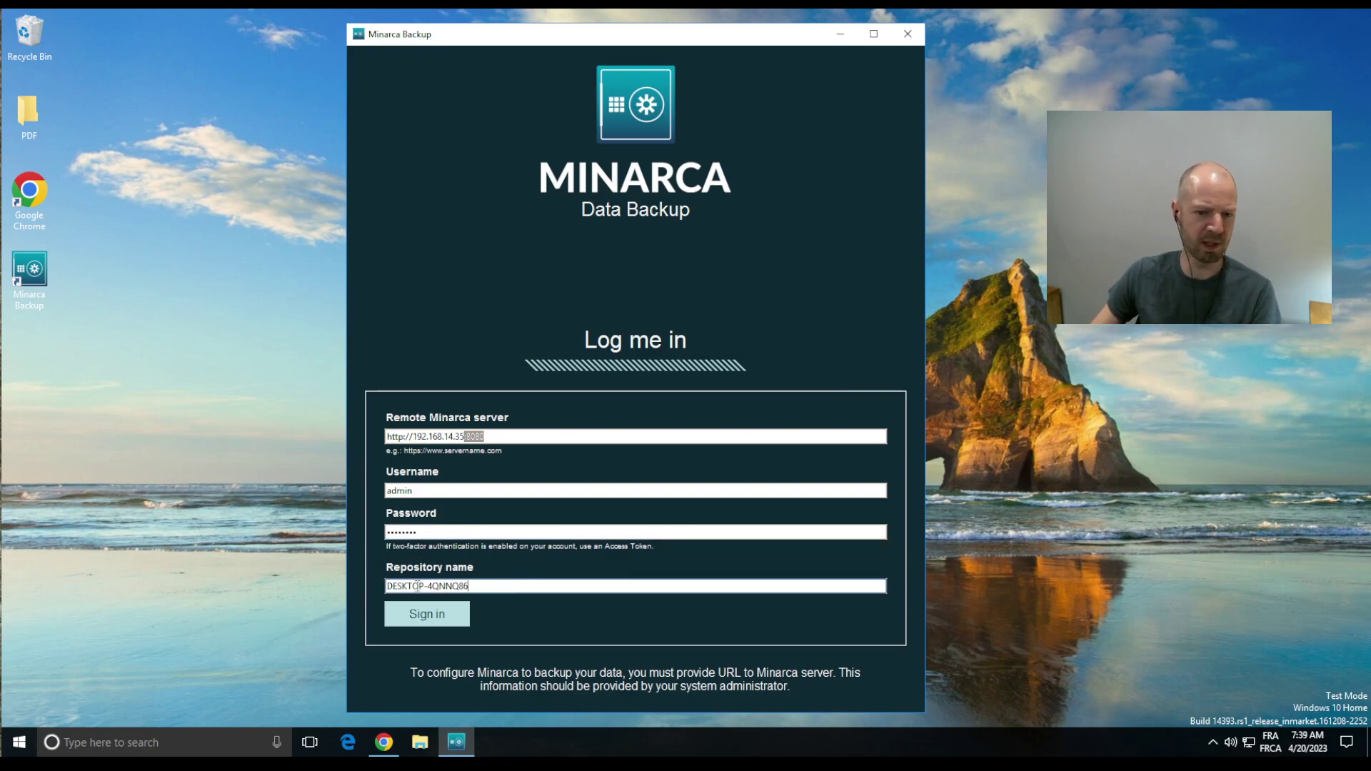
left_click_drag(505, 586, 381, 586)
left_click(488, 586)
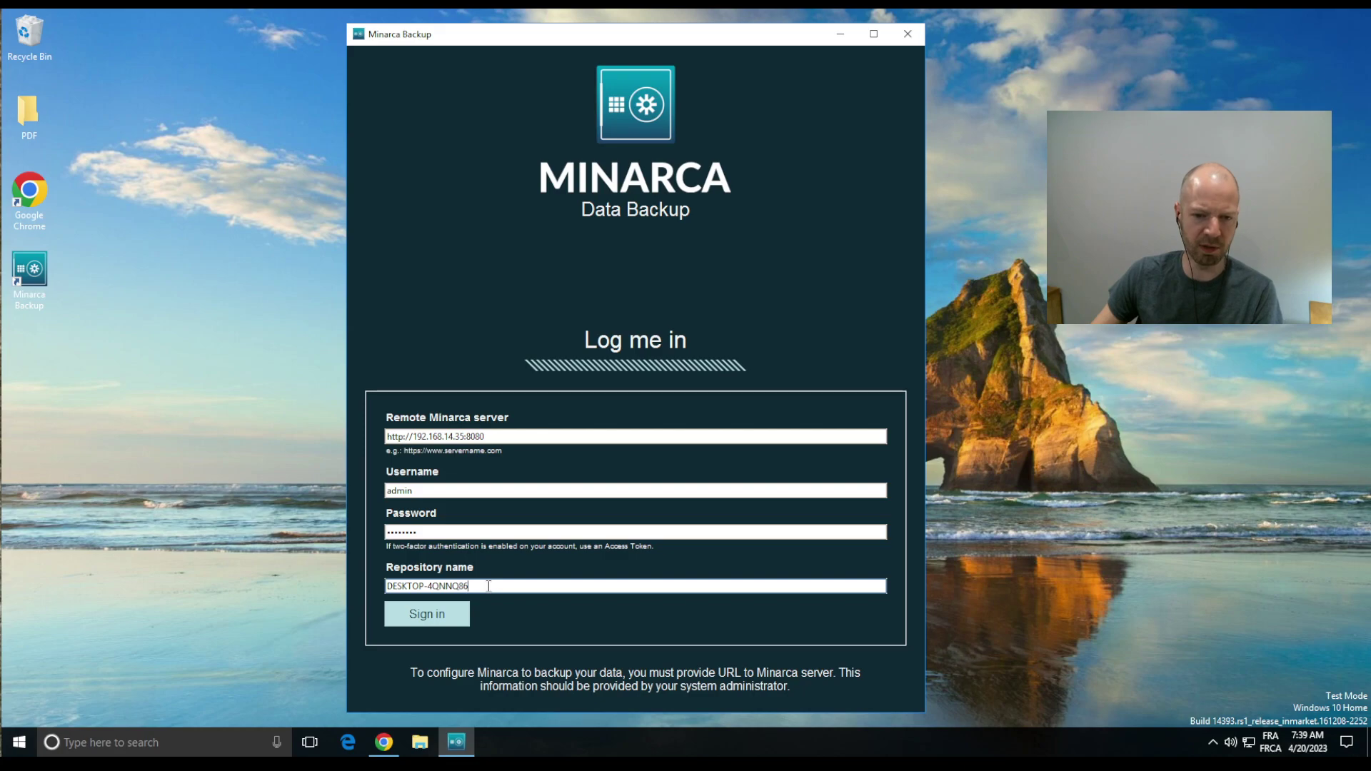
left_click_drag(489, 586, 392, 585)
left_click(392, 585)
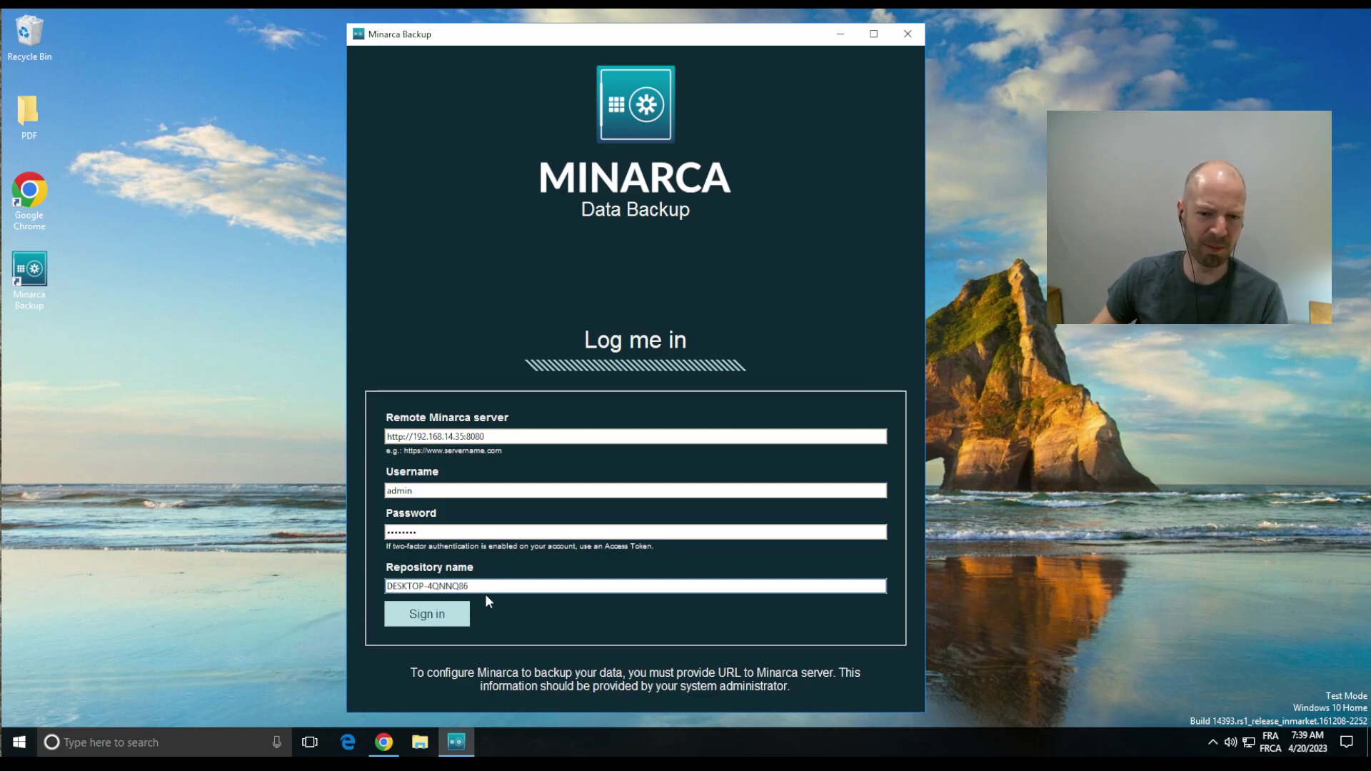
left_click_drag(486, 586, 385, 587)
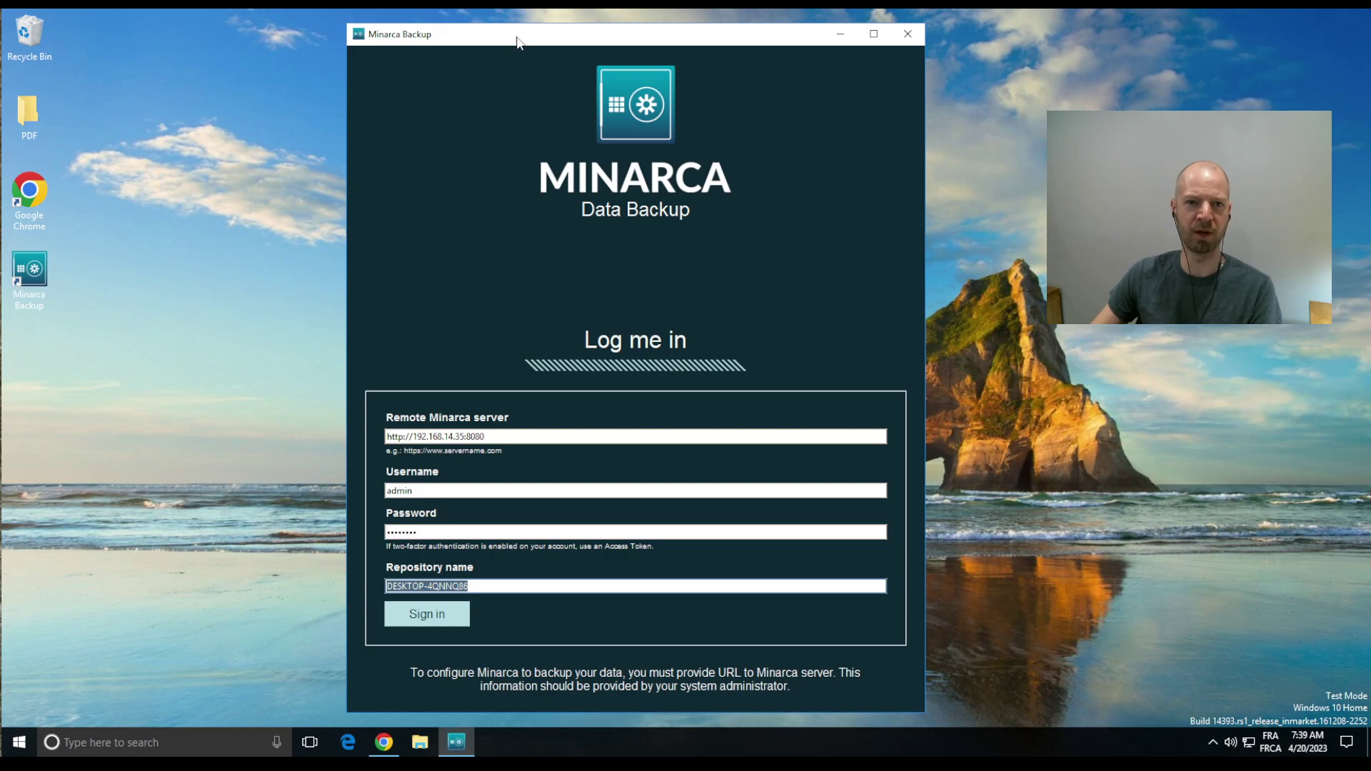
left_click(513, 590)
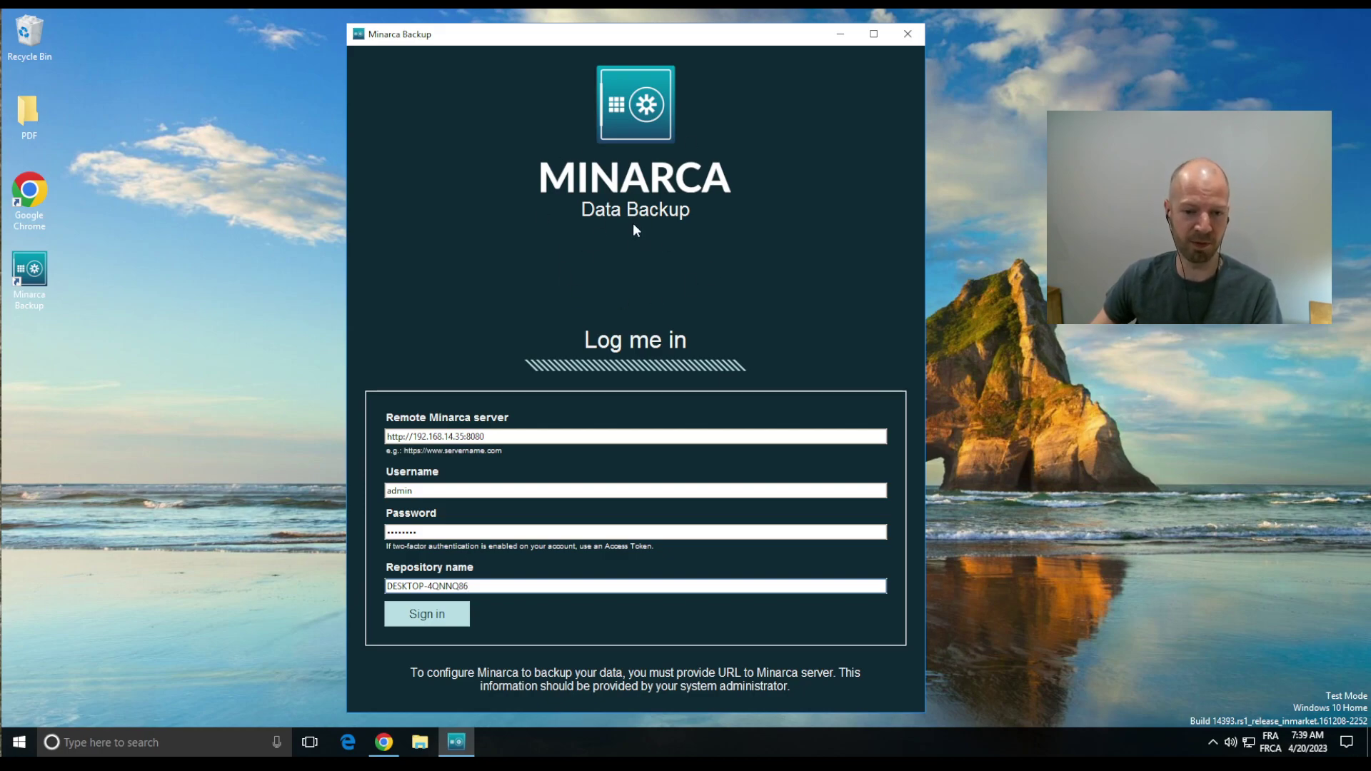
Step: Sign in to the Minarca server and move the Welcome Admin window higher on screen
left_click(432, 625)
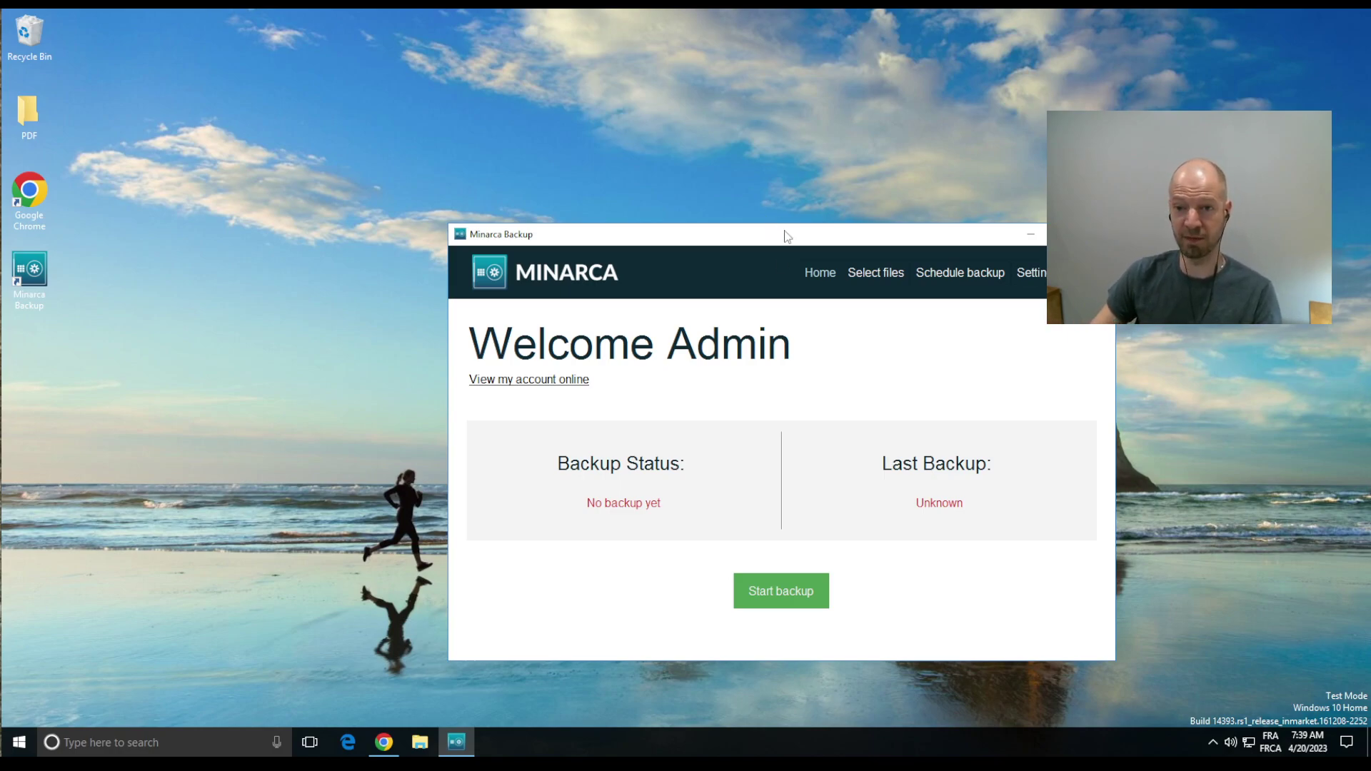
left_click_drag(784, 232, 658, 169)
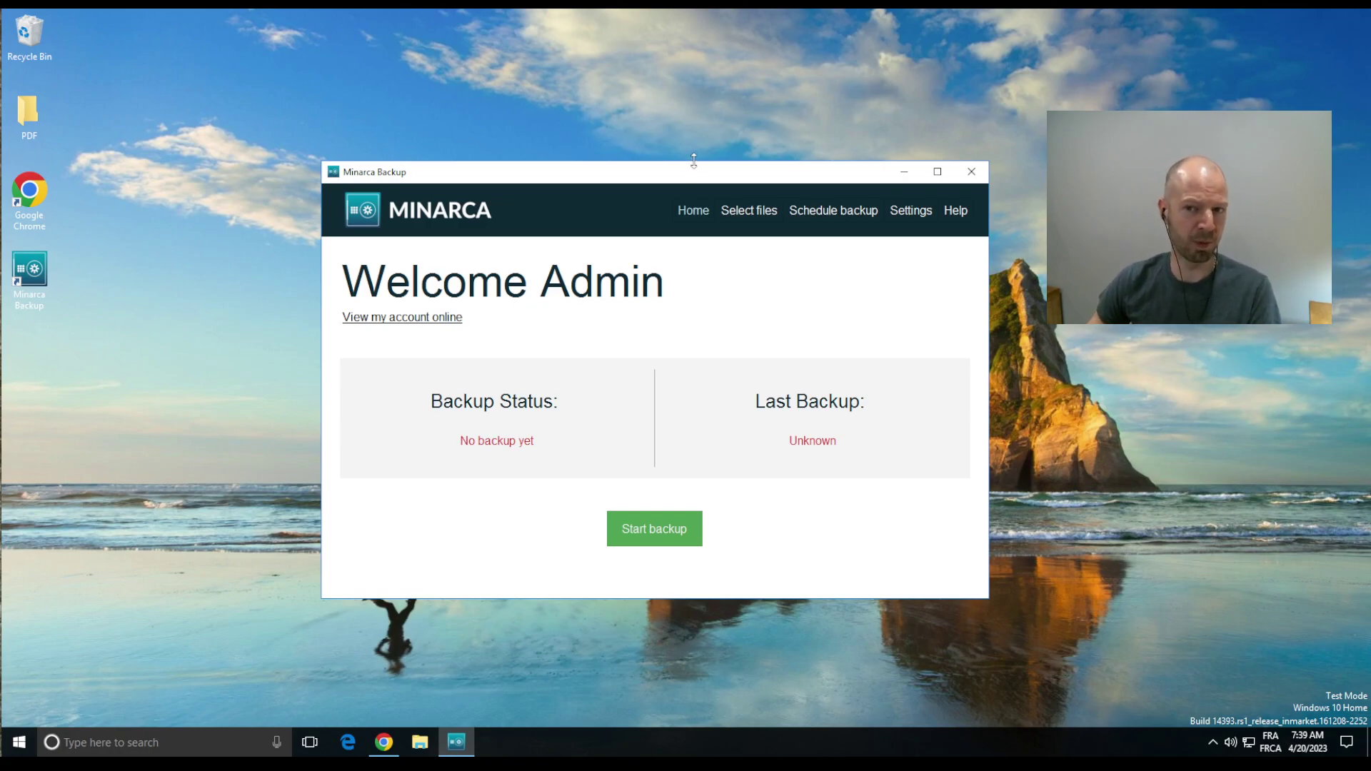
Step: In Select files, set System Volume Information to Excluded, leaving User's Documents included
left_click(746, 219)
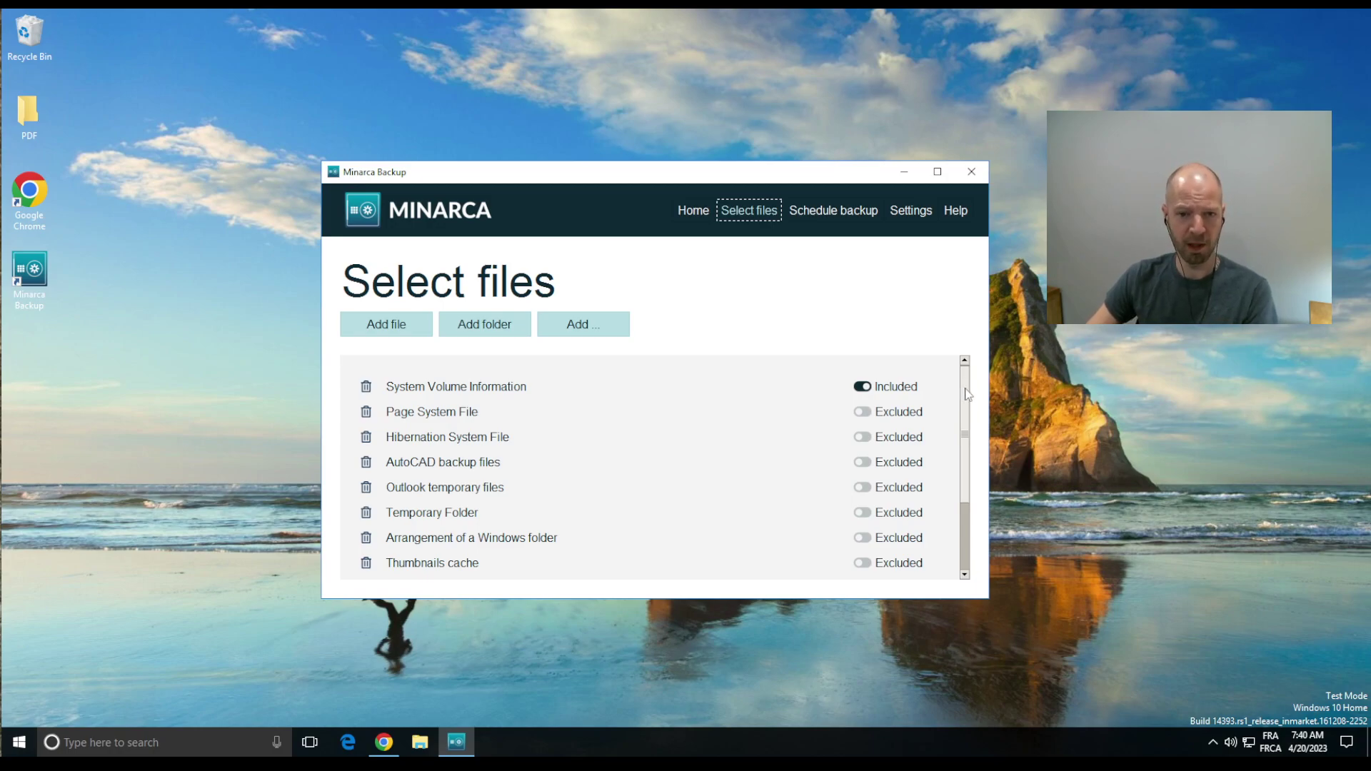
left_click_drag(968, 395, 967, 461)
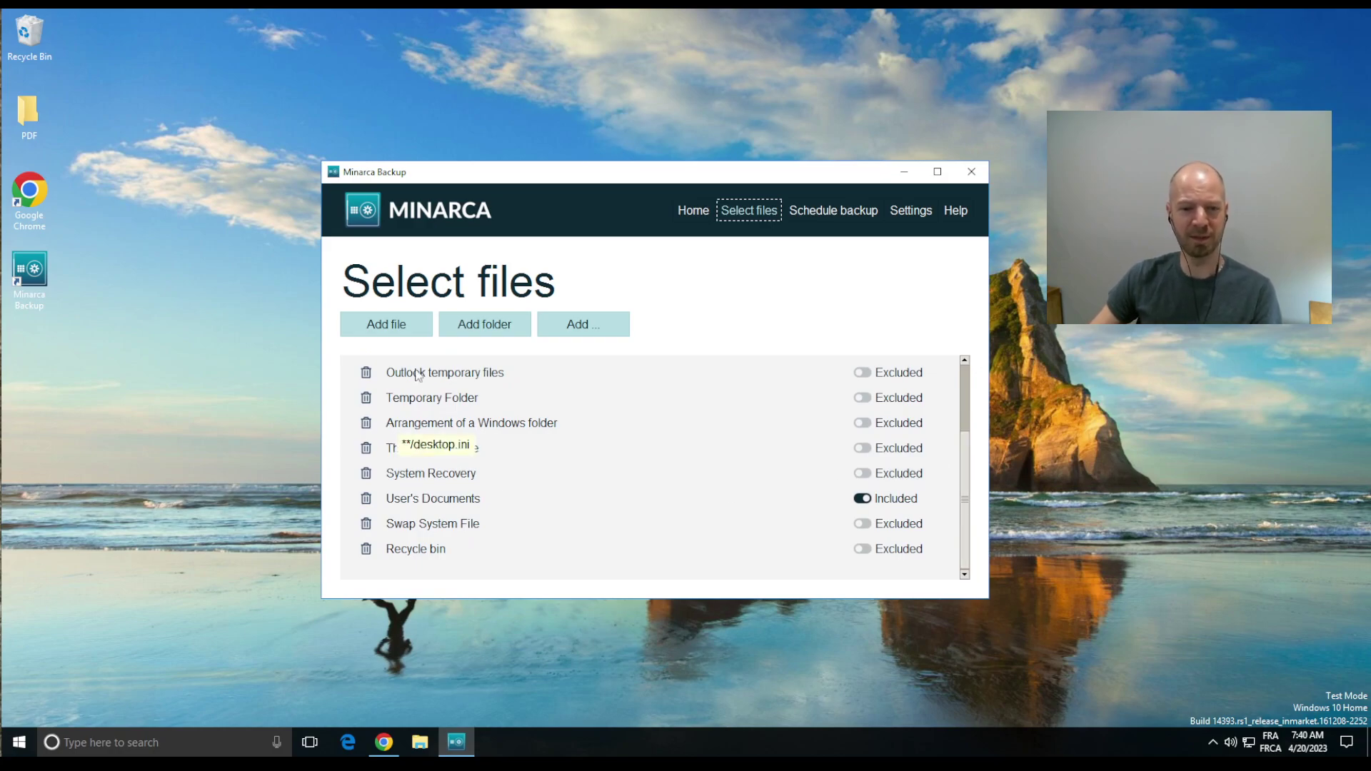
mouse_move(402, 506)
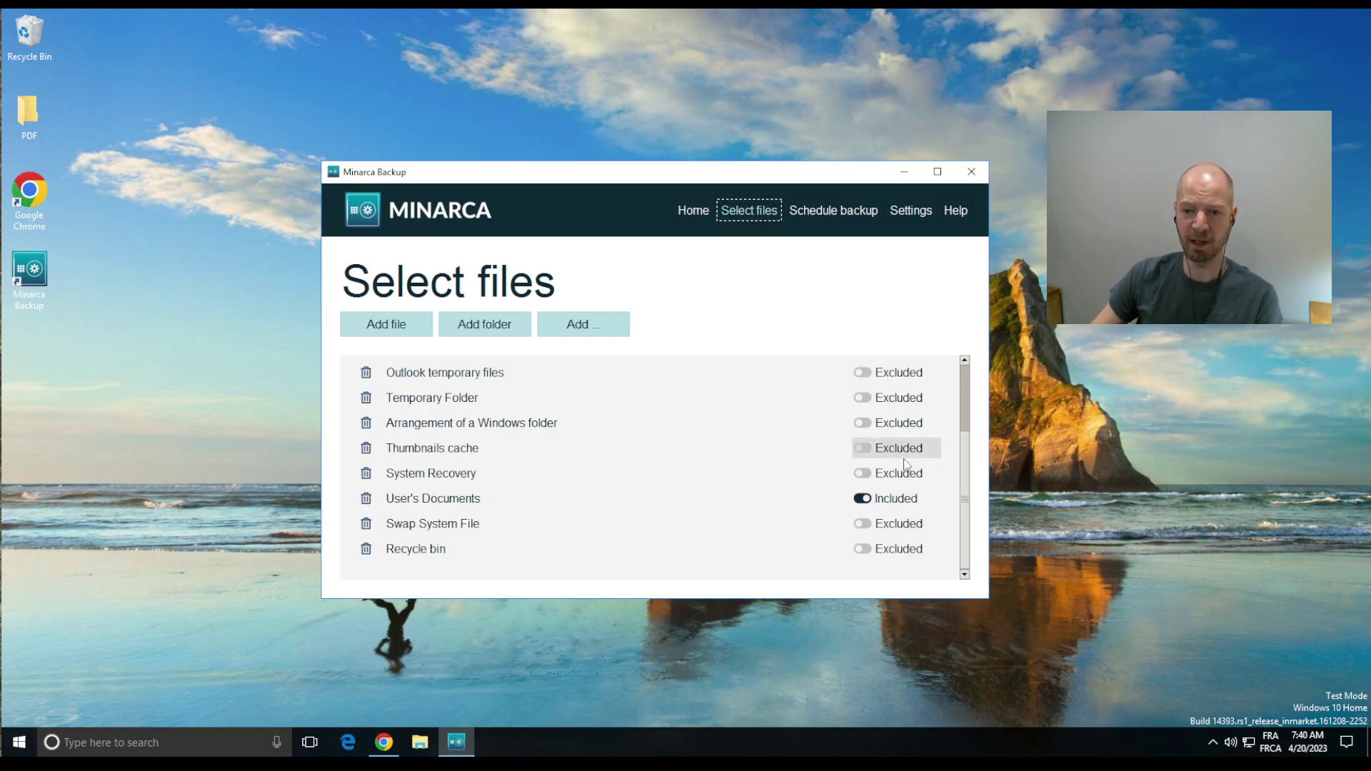
scroll(966, 479, "up", 3)
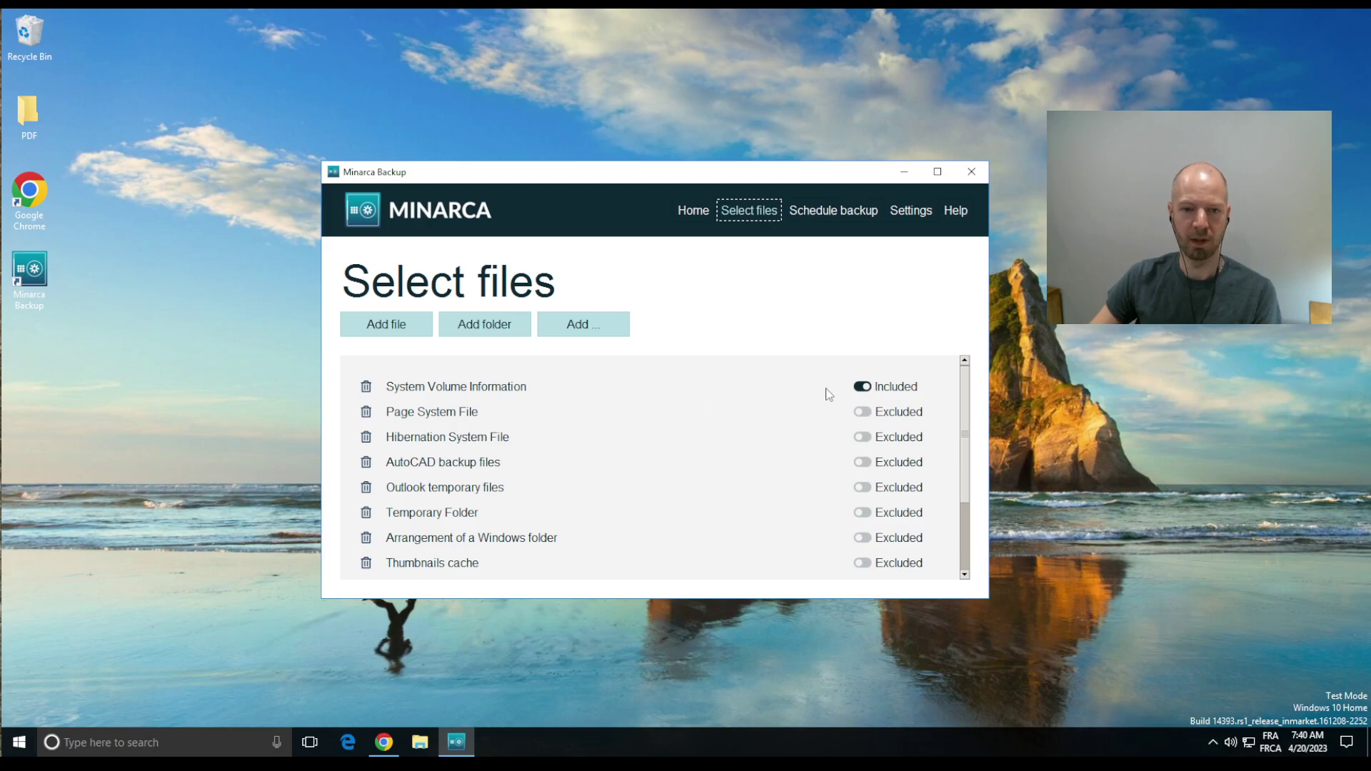
left_click(866, 387)
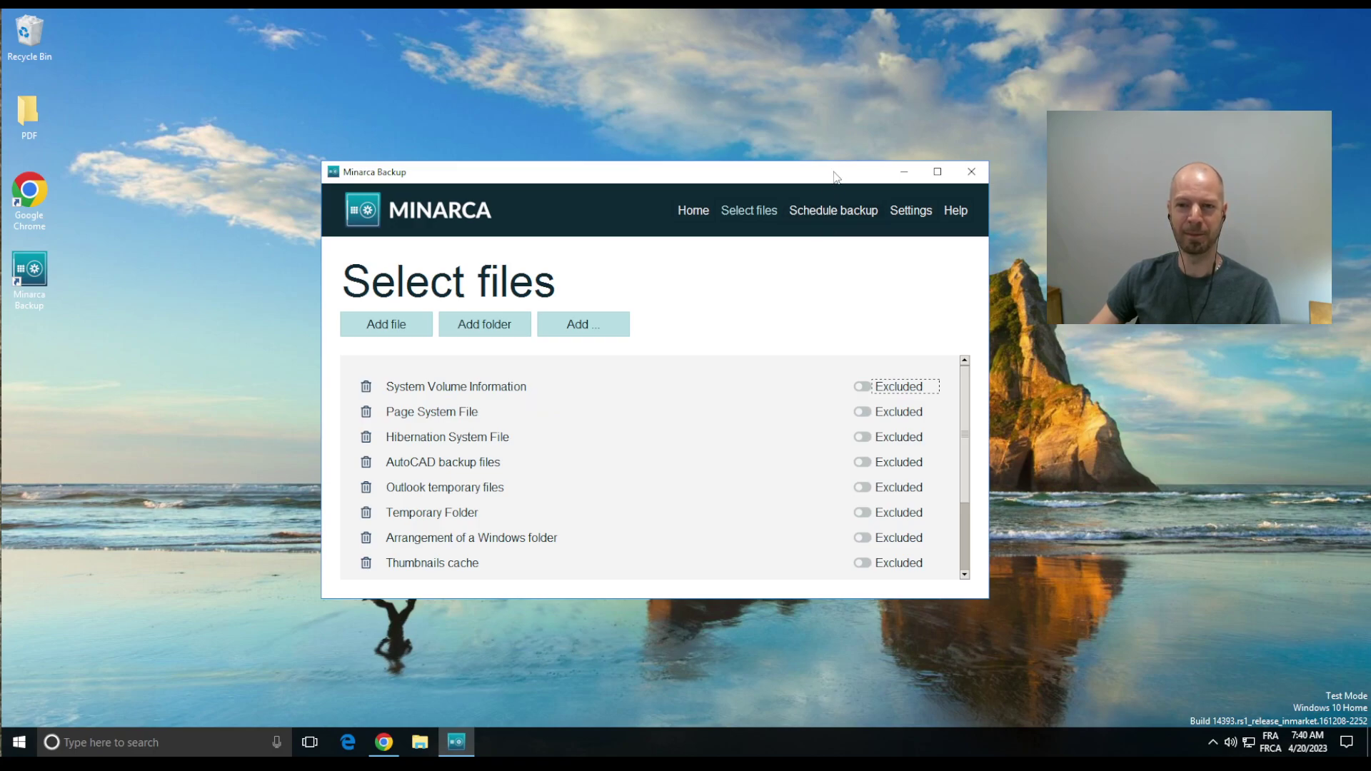
Step: Open the Schedule backup page showing the Once a day frequency
left_click(832, 215)
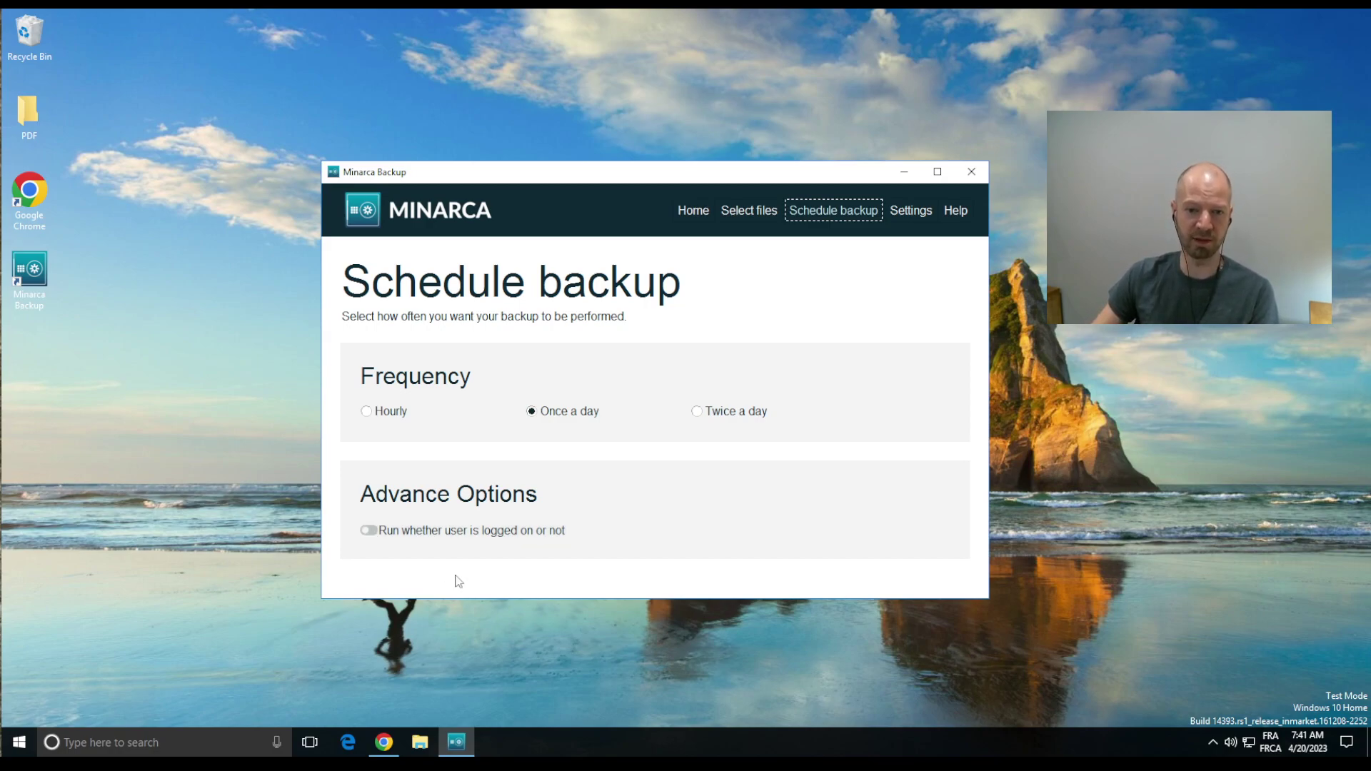
Step: View the Updates and Disconnect settings, then go back to the Home page
left_click(916, 223)
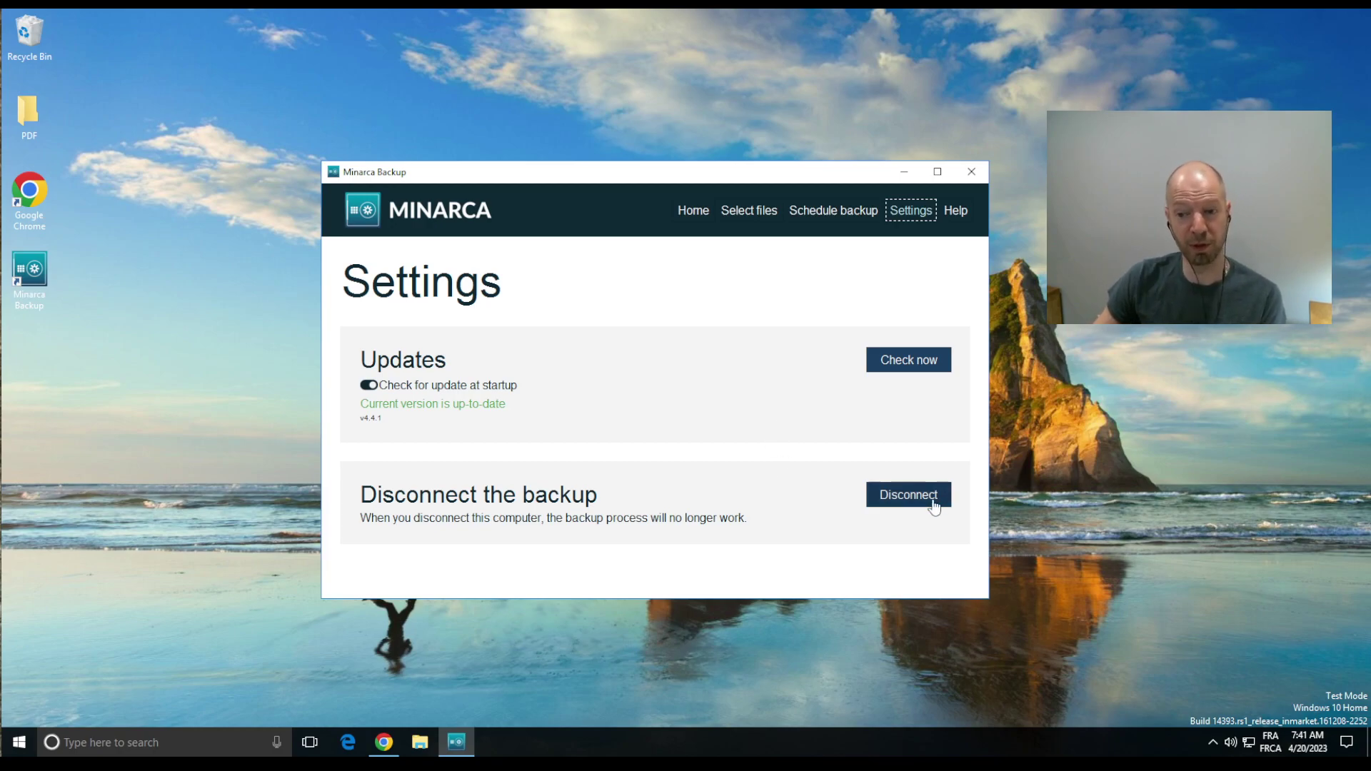
left_click(694, 211)
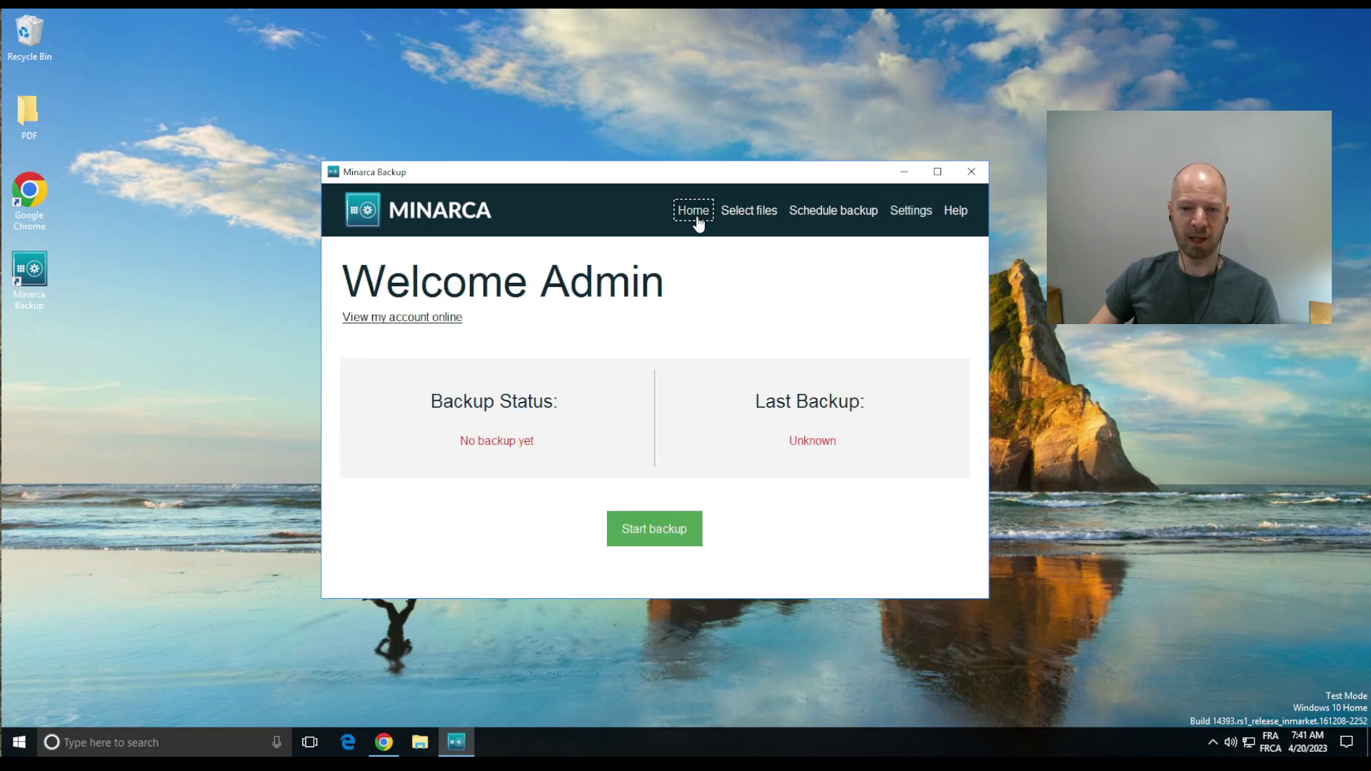
Step: Start the first backup from Home; status becomes Backup in progress, Currently running
left_click(660, 542)
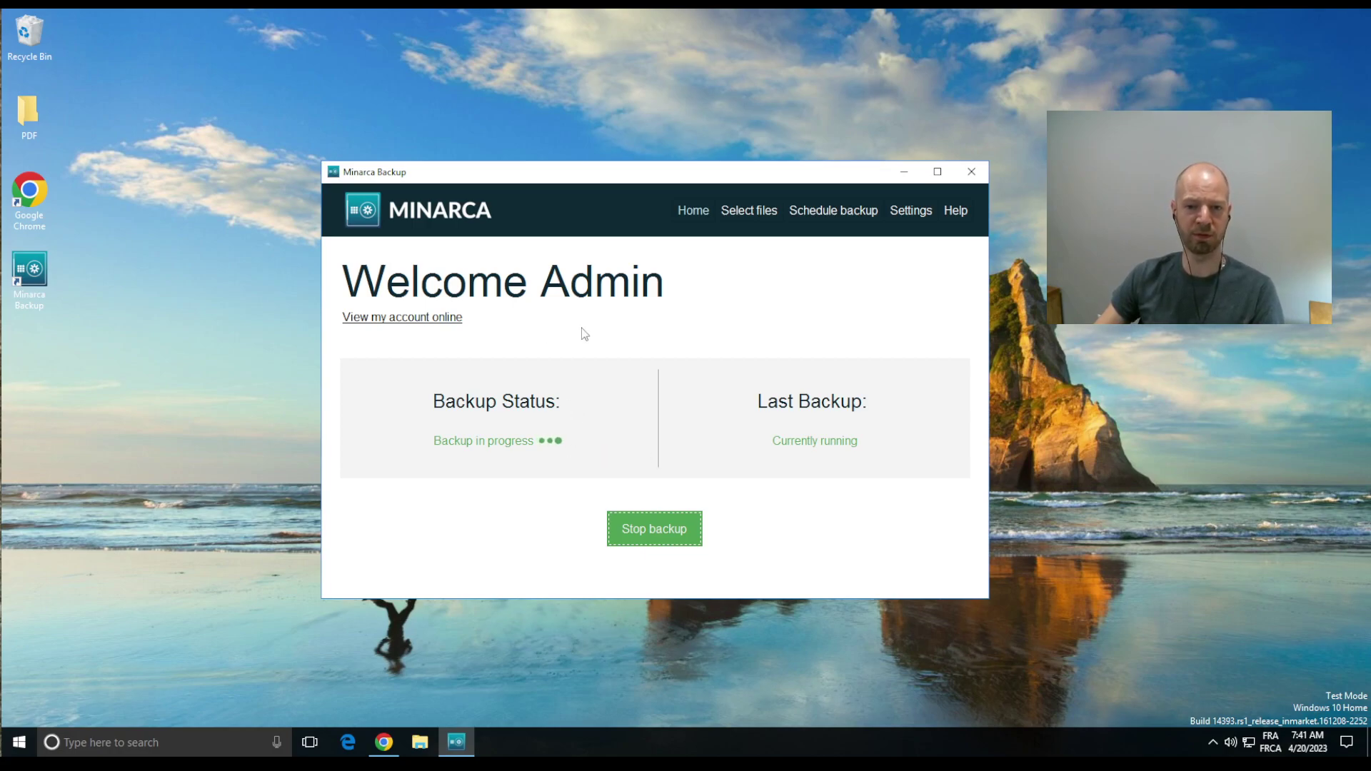
mouse_move(383, 327)
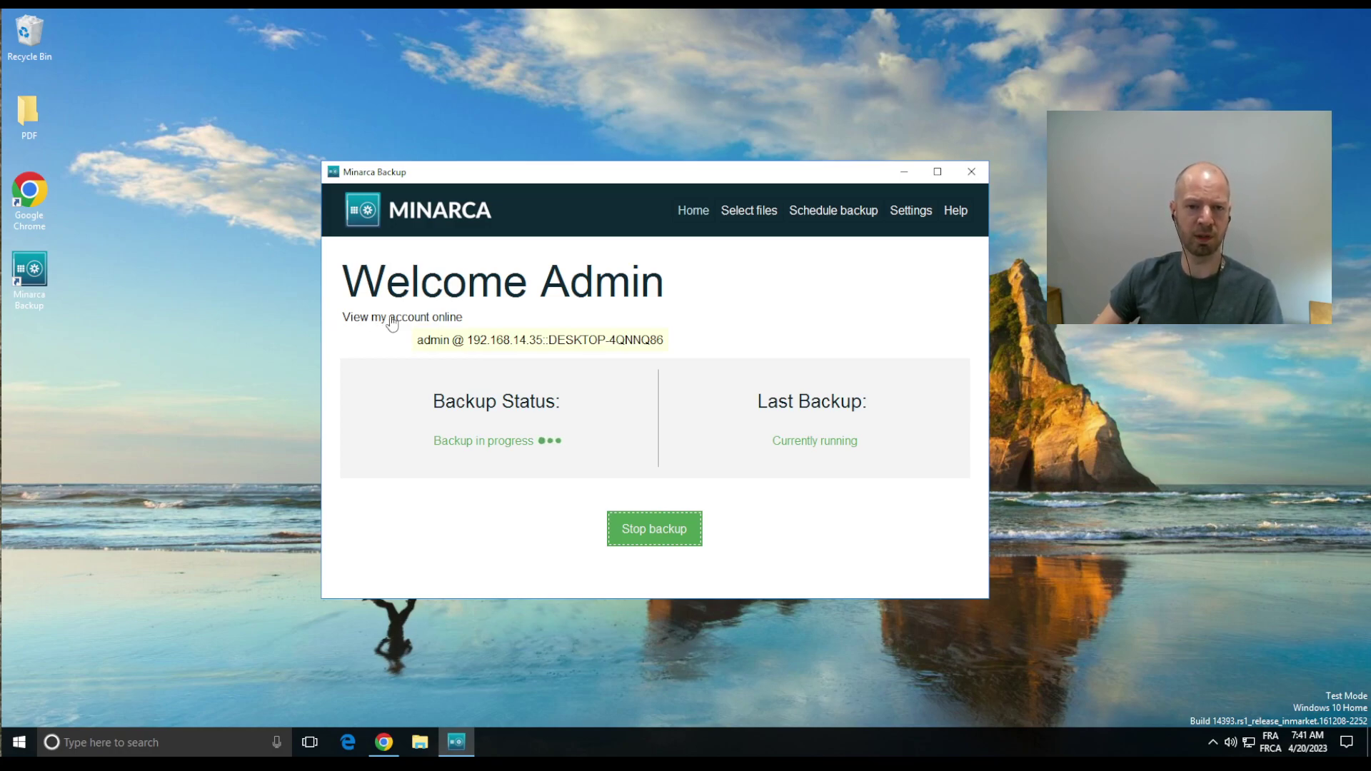
Step: Open the account online and sign in to the Minarca web interface as admin with the account password
left_click(392, 319)
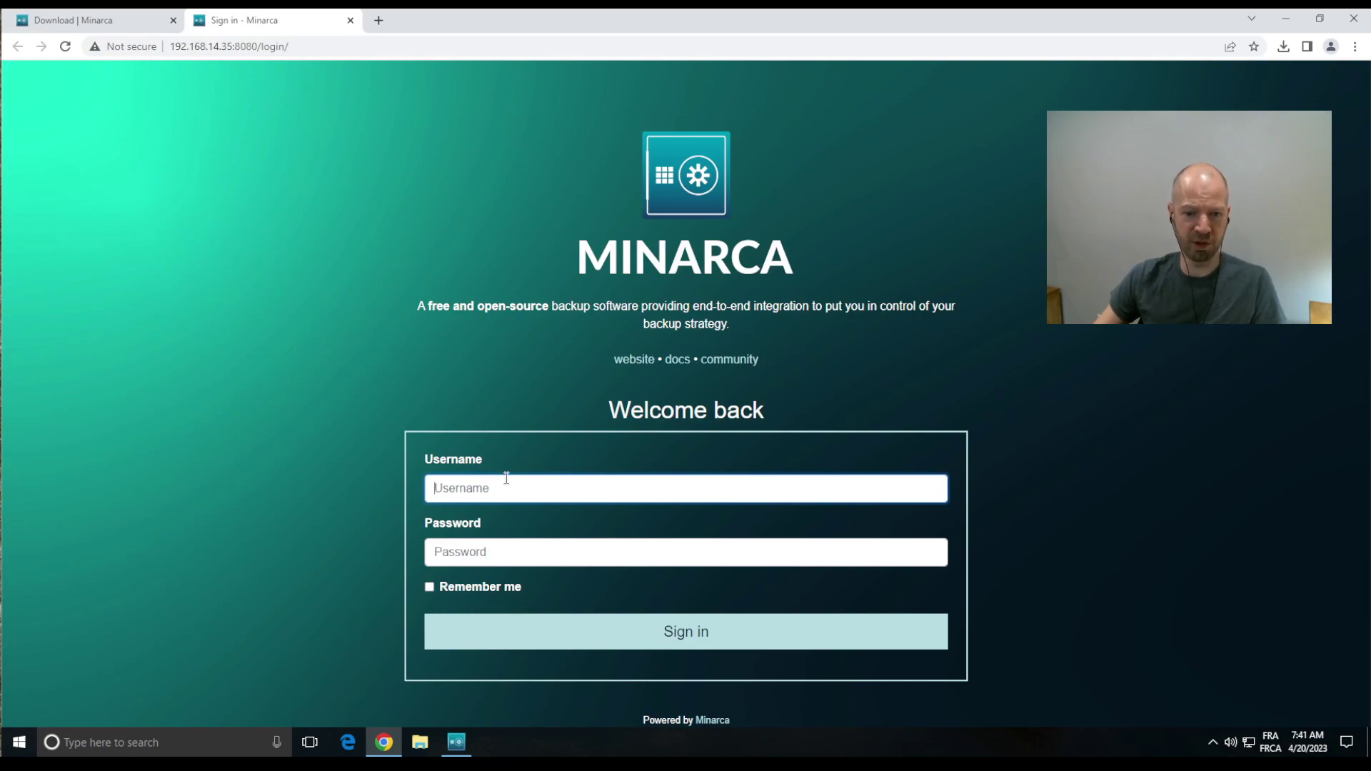
type("admin")
key("Tab")
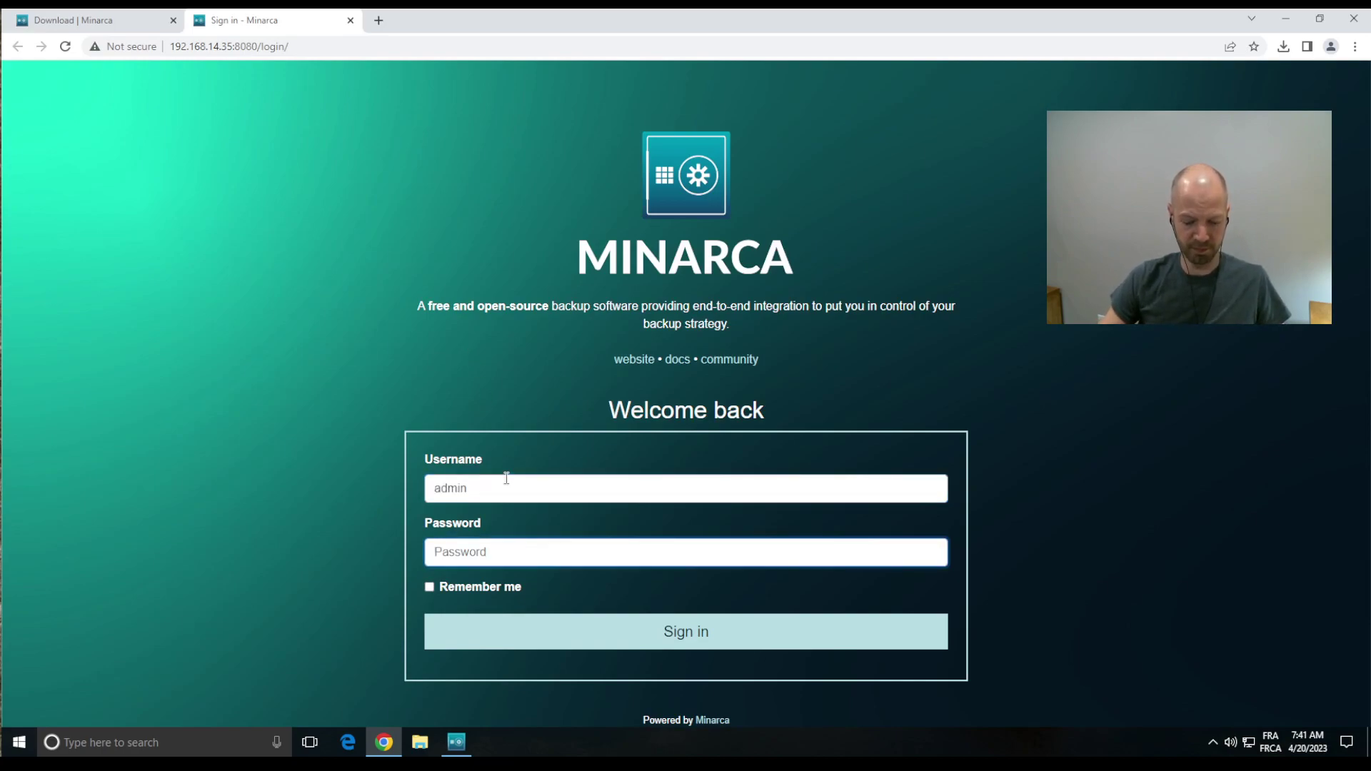
type("admin123")
key("Return")
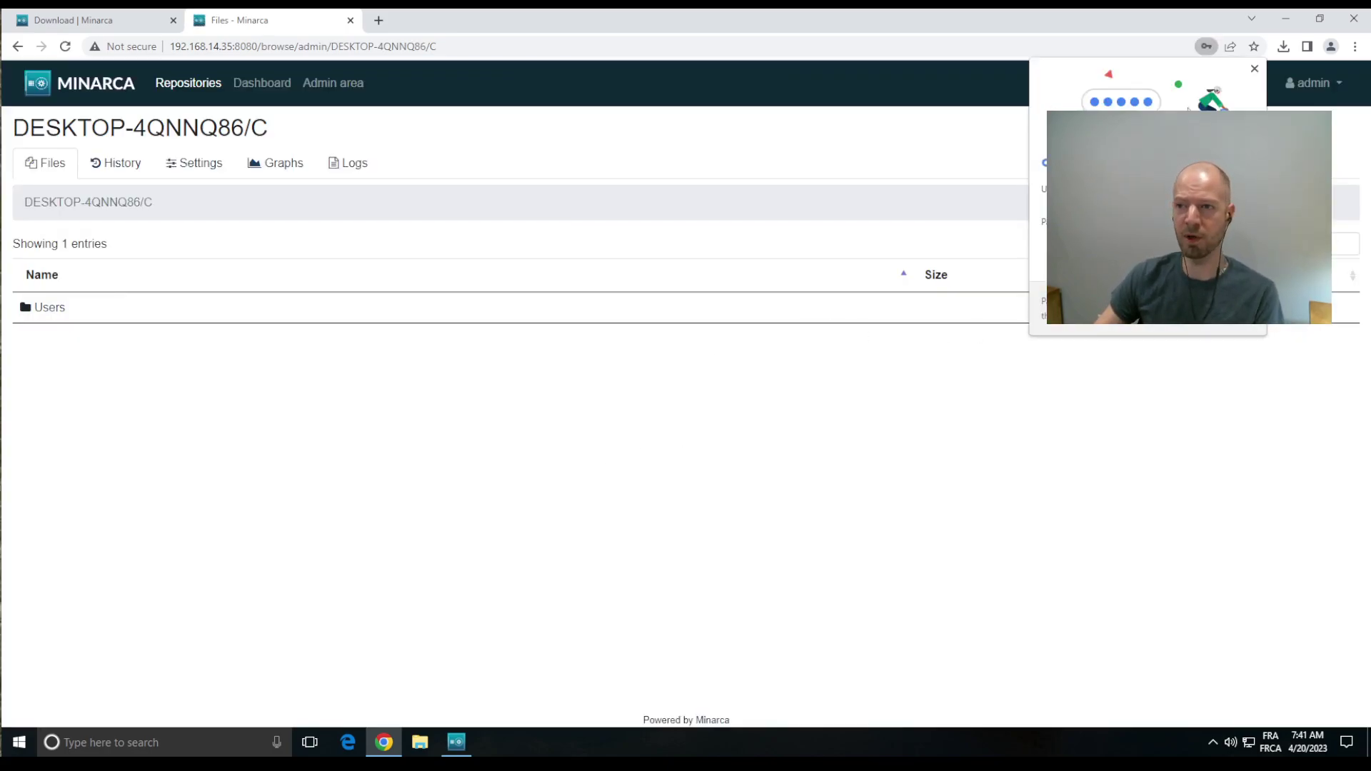
Step: Dismiss Chrome's save-password offer and check the DESKTOP-4QNNQ86/C repository name in the page title
left_click(1254, 68)
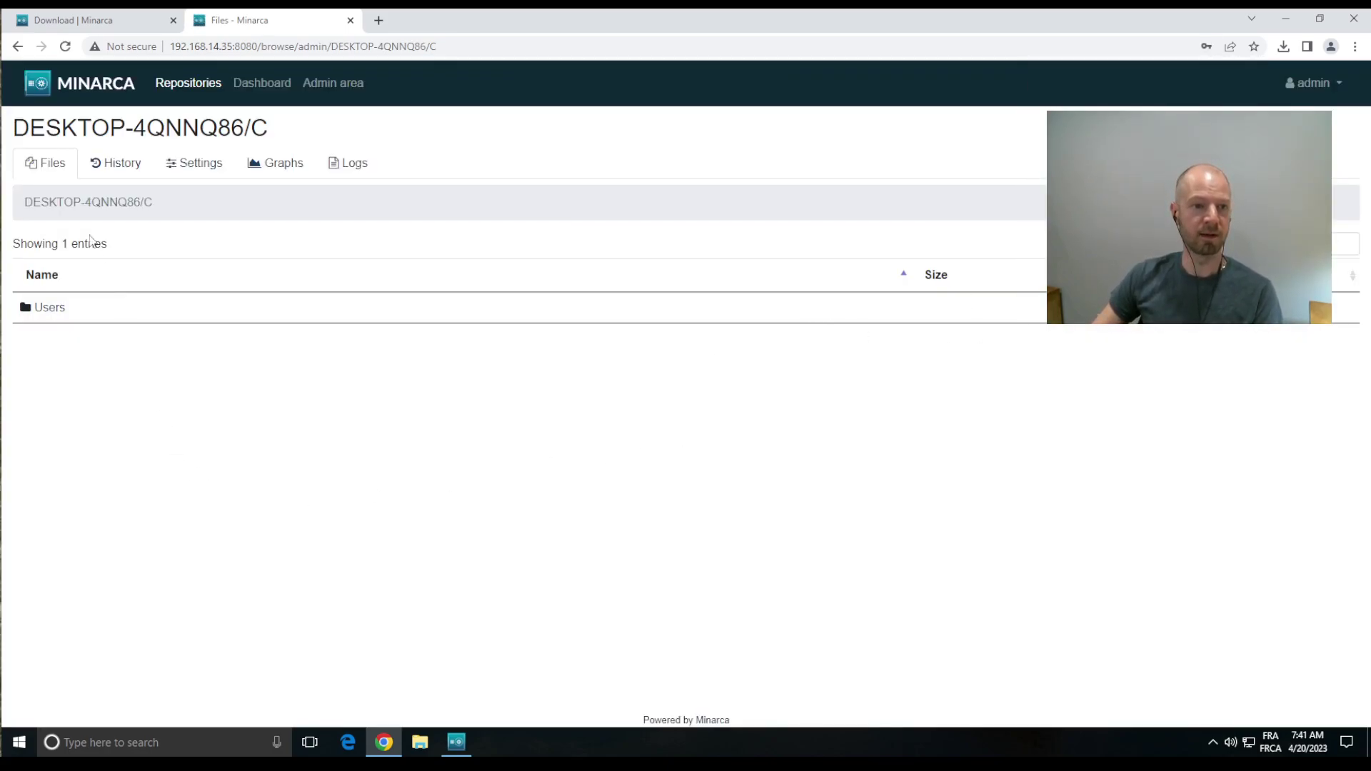
left_click_drag(14, 128, 250, 118)
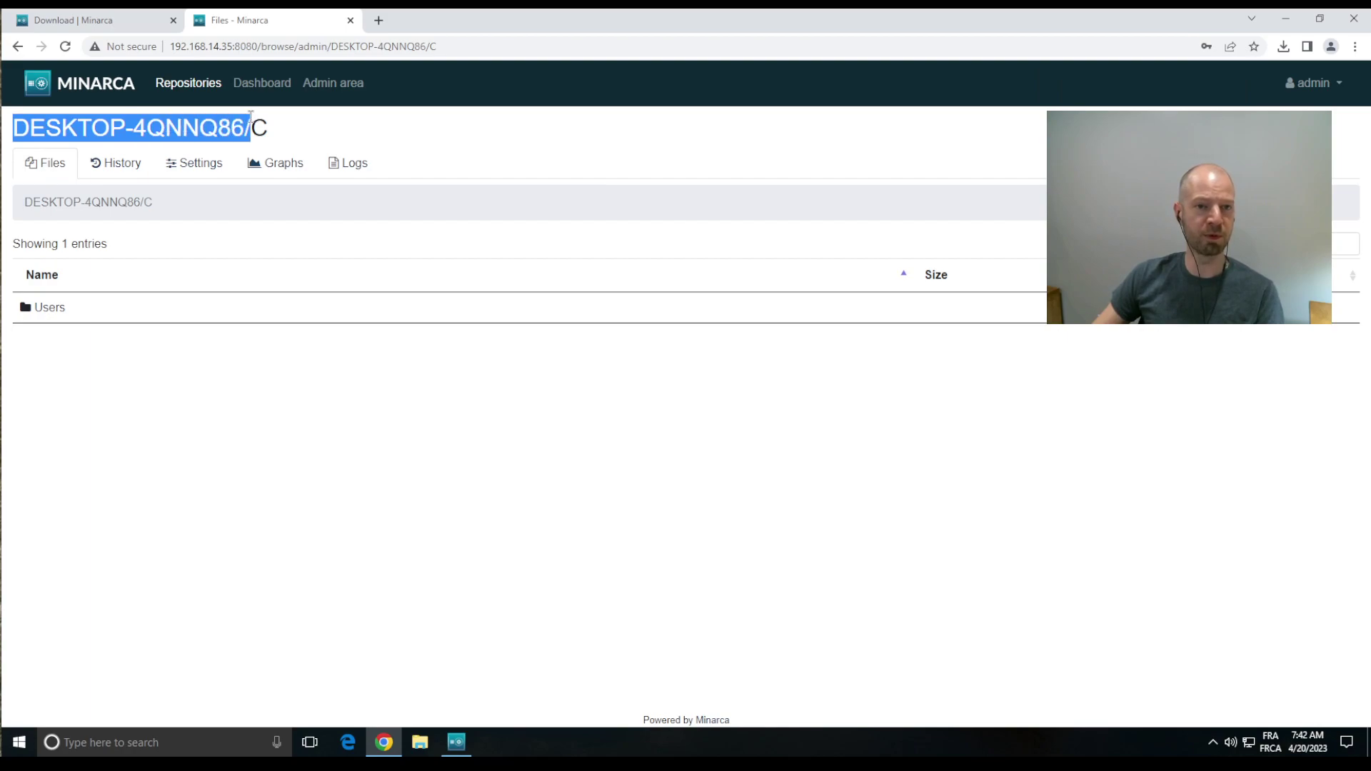
left_click(242, 404)
double_click(286, 132)
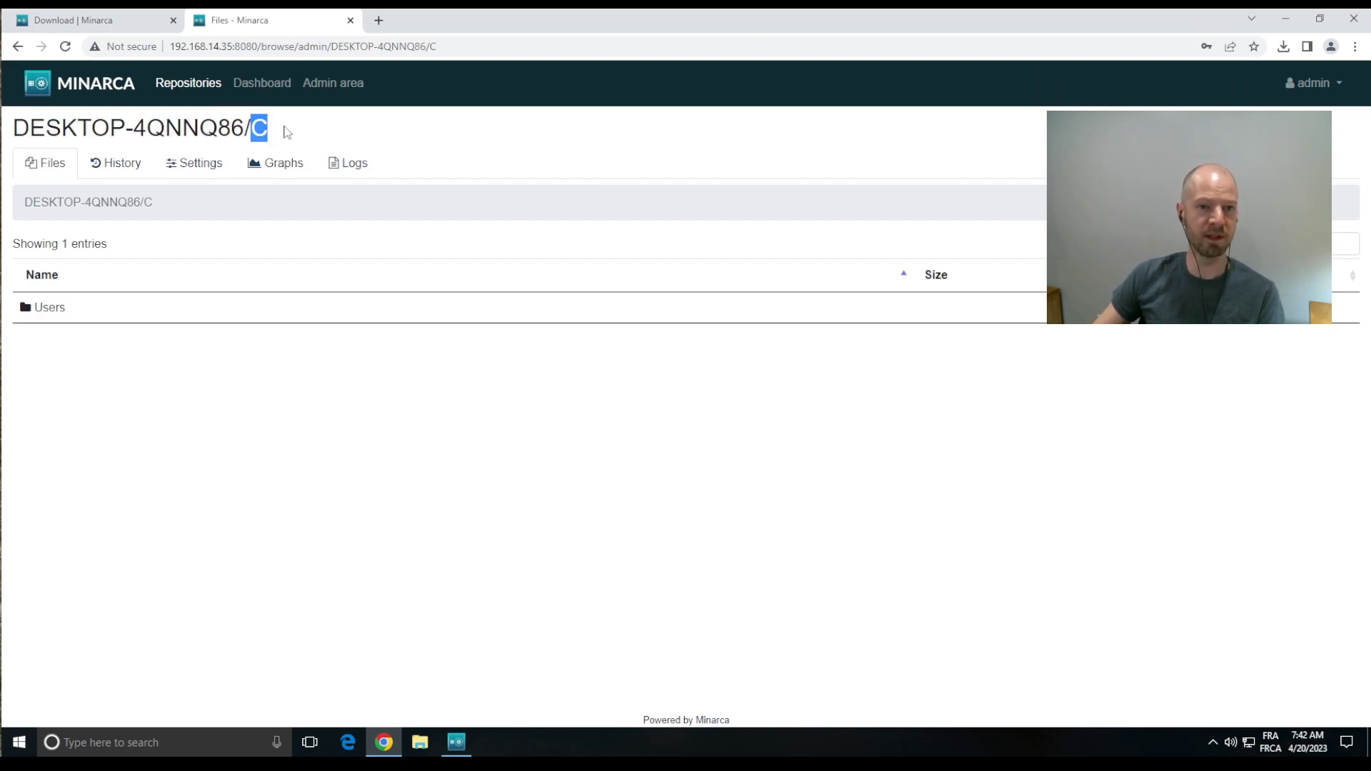
Step: Browse Users, the user's home folder, then Documents to see 9 backed-up entries, and bring the agent forward
left_click(47, 313)
left_click(58, 309)
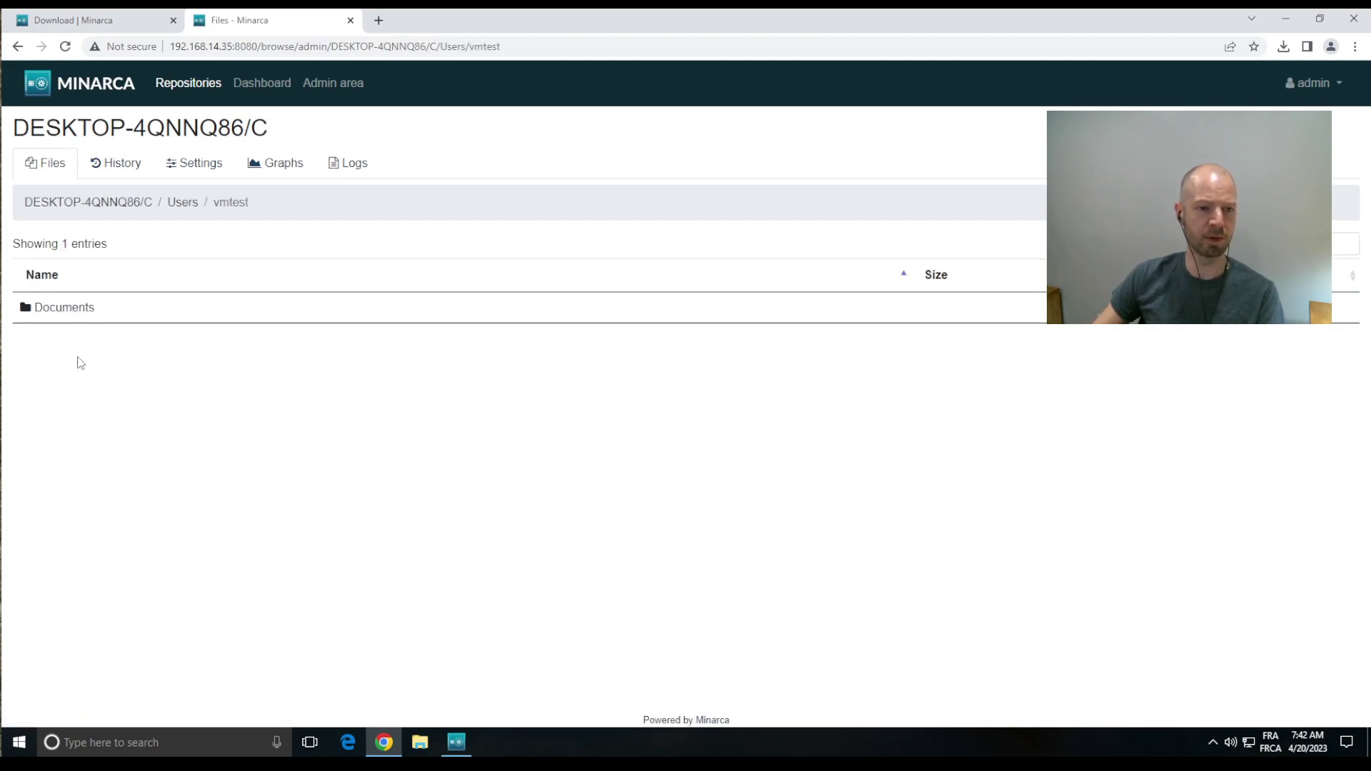
left_click(71, 308)
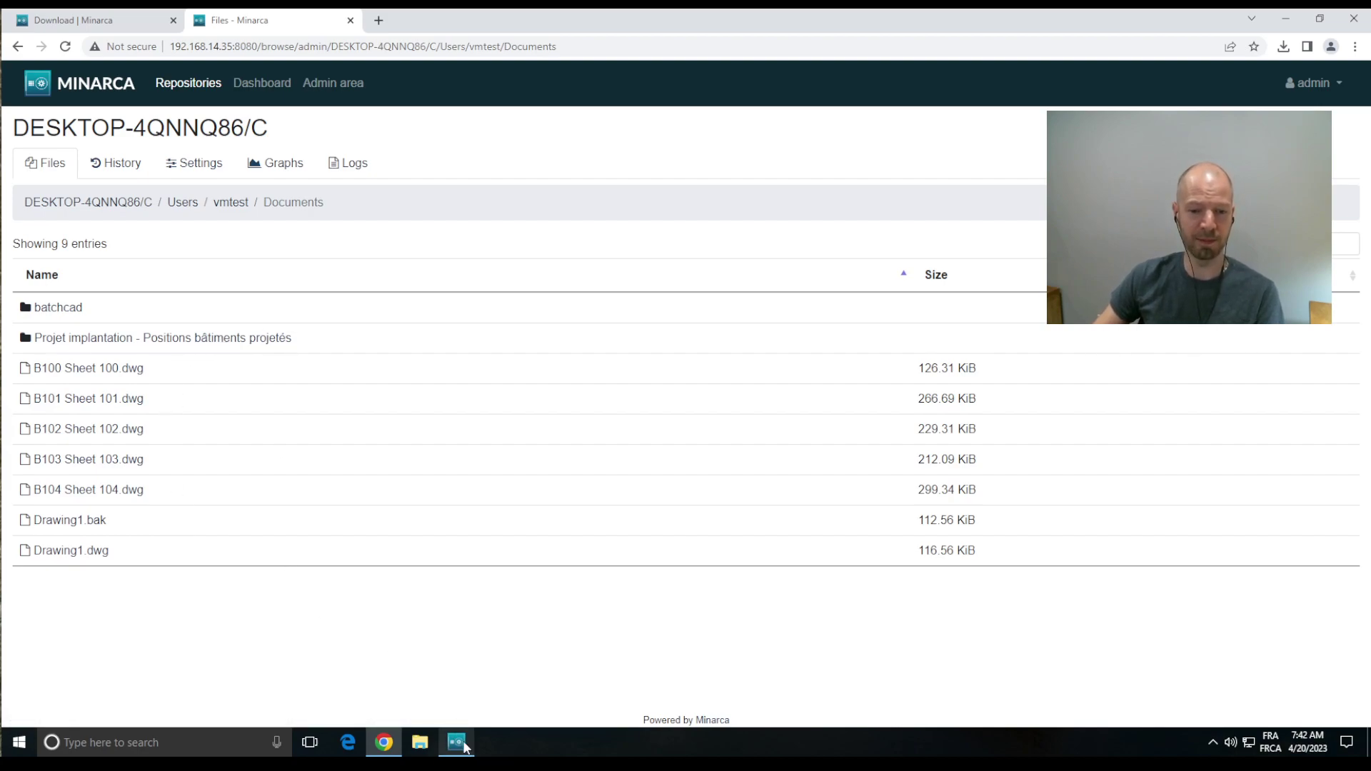
mouse_move(465, 747)
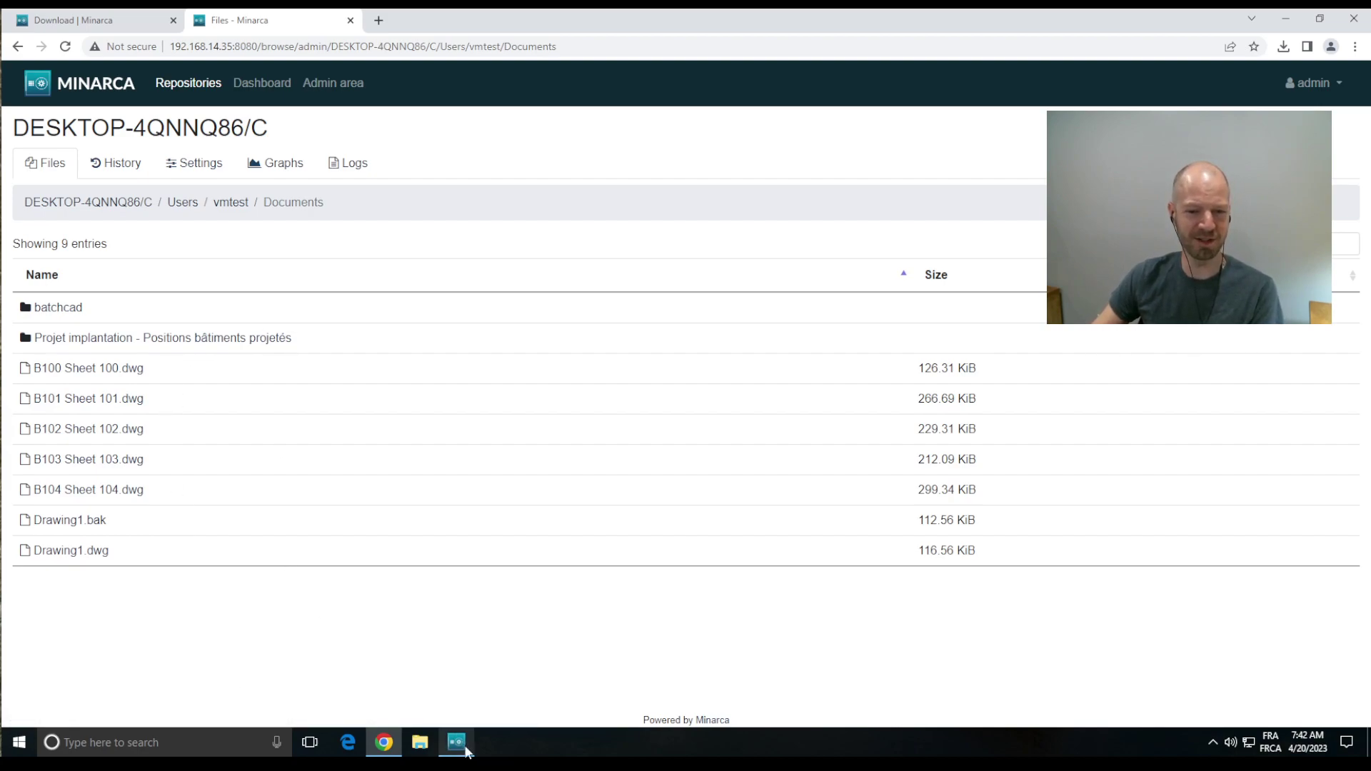
left_click(457, 747)
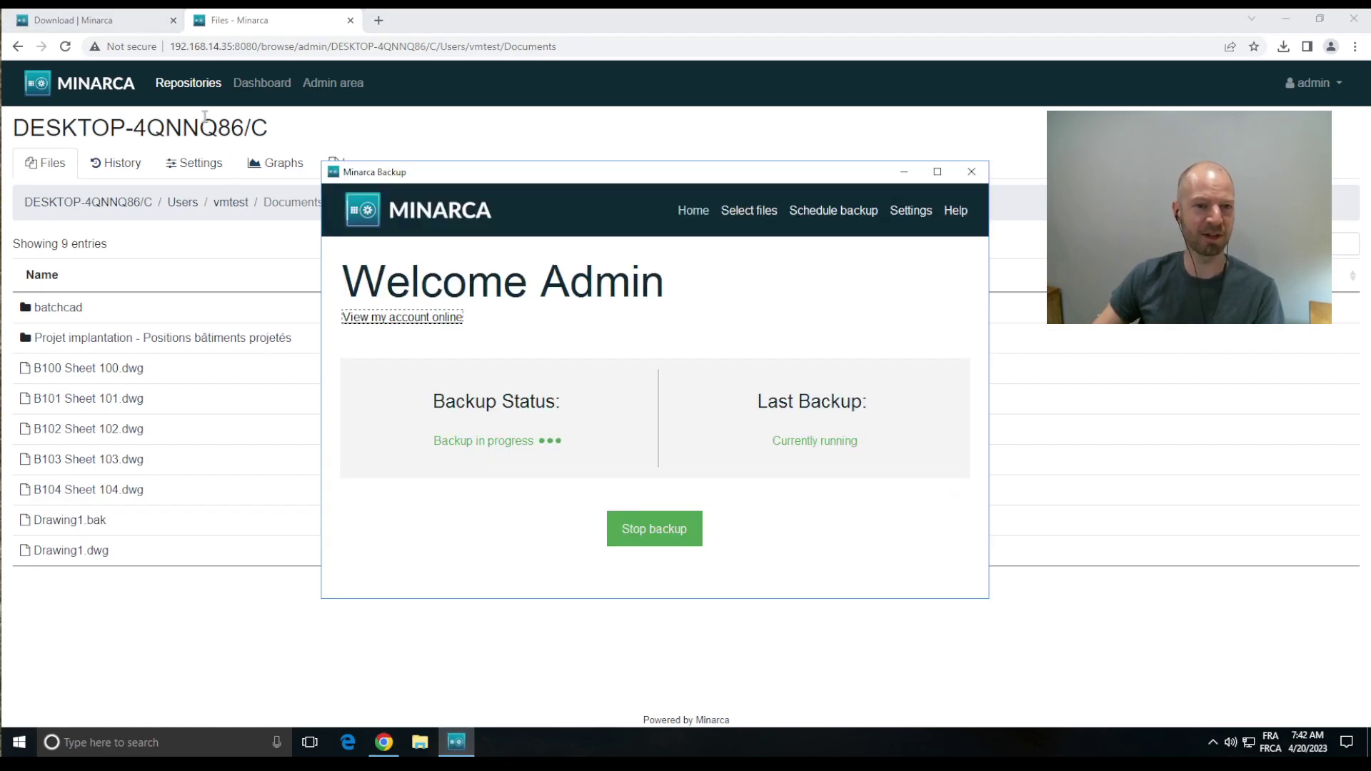
Step: Check the repository's backup status on the Repositories page, then check backup progress in the agent window
left_click(207, 84)
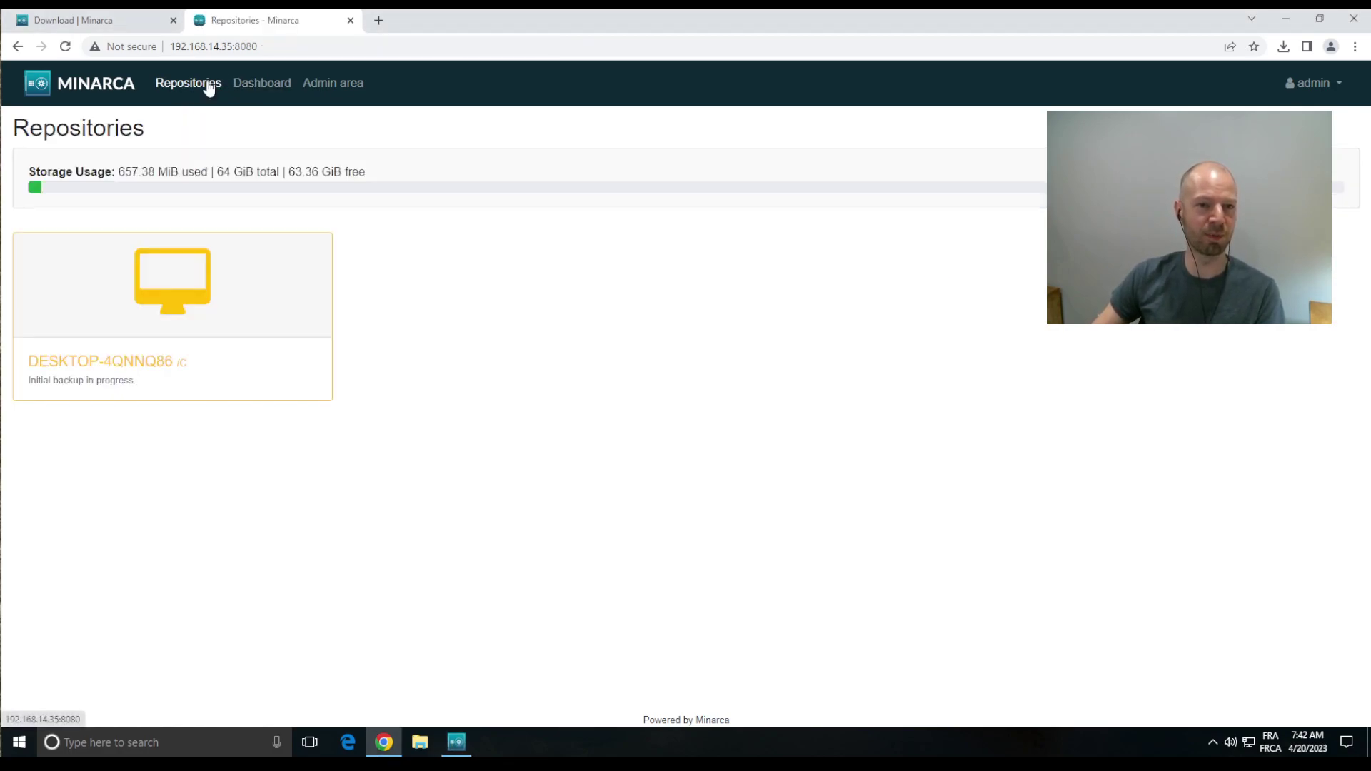
left_click_drag(30, 379, 159, 386)
left_click(169, 386)
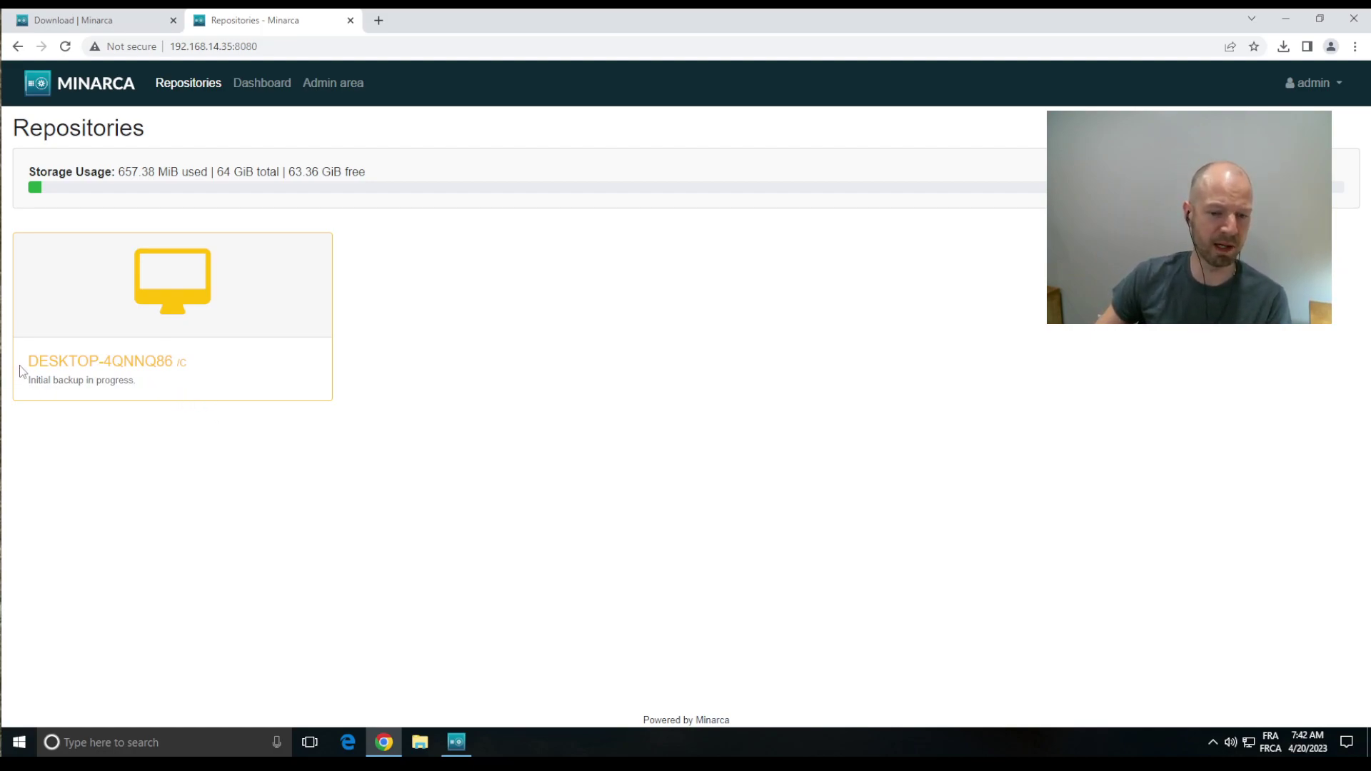
left_click(456, 743)
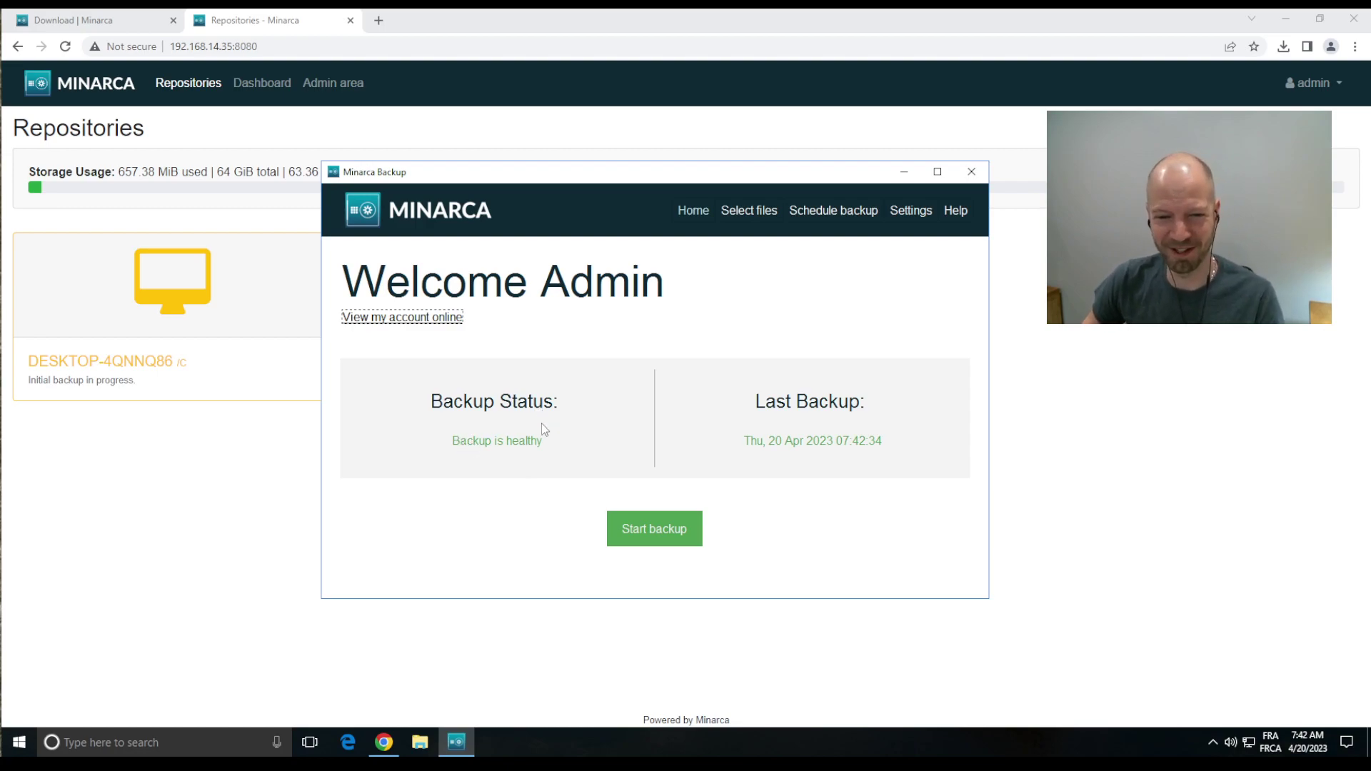
Step: Reload Repositories to confirm the last backup 1 minute ago with 742.12 MiB used, then check the agent reports healthy
left_click(161, 530)
left_click(65, 46)
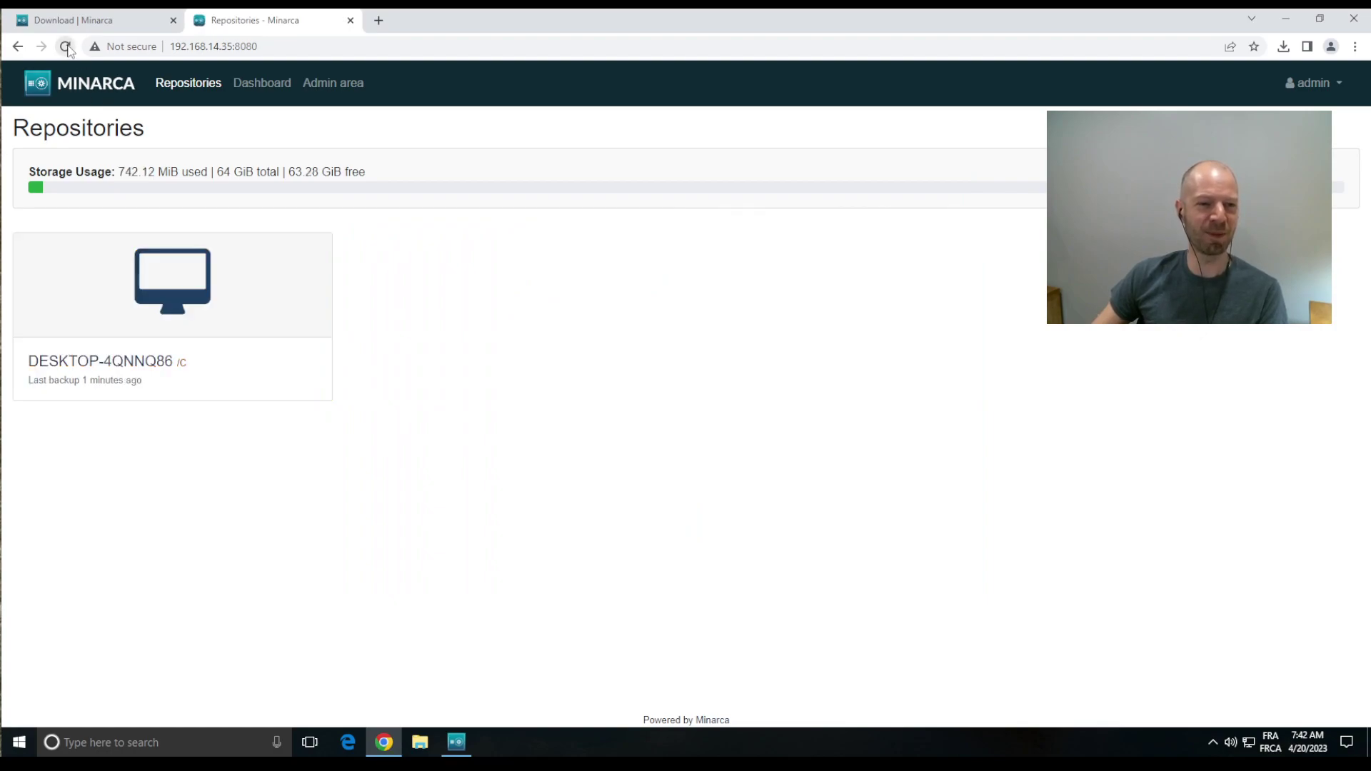
left_click_drag(42, 380, 168, 378)
left_click(185, 382)
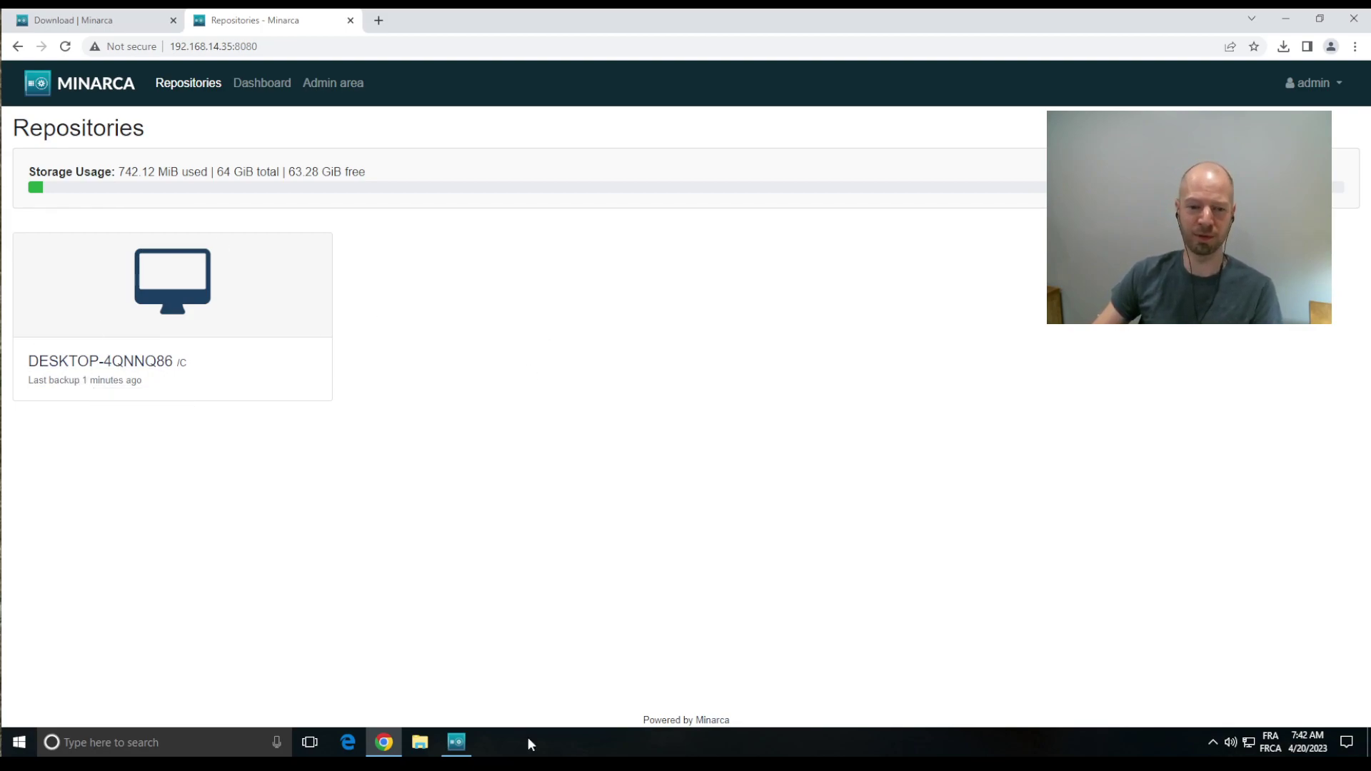
left_click(456, 742)
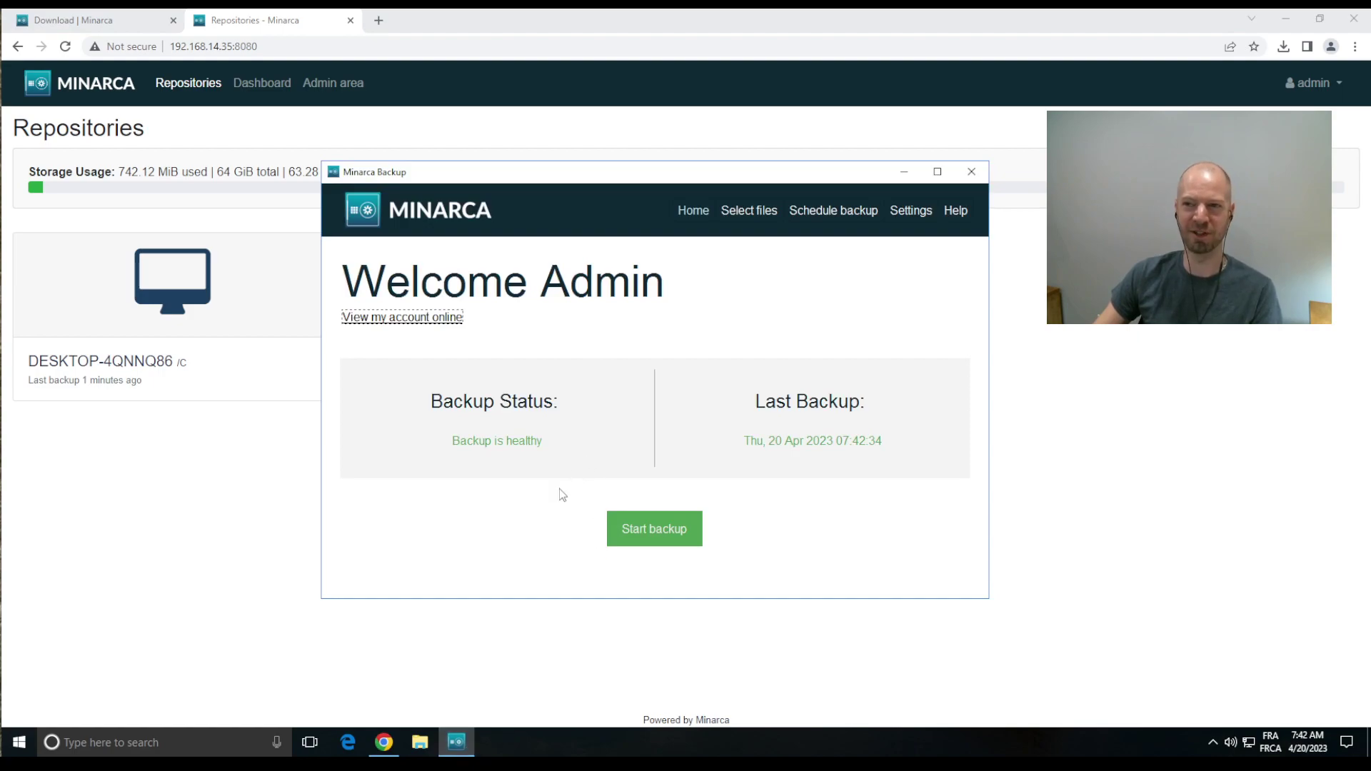